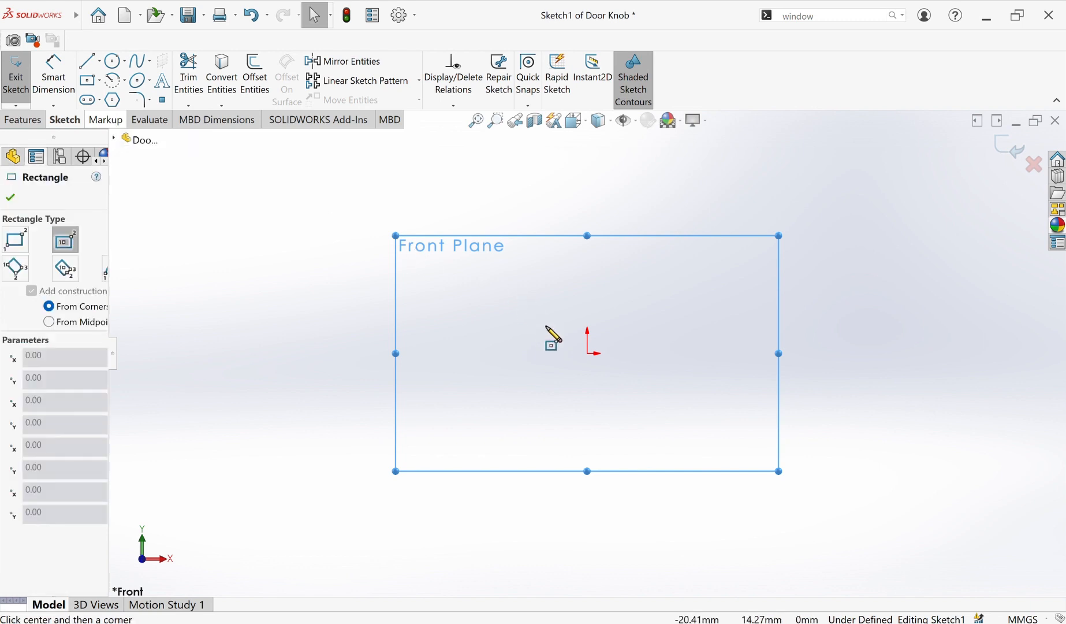
Sketch a center rectangle about 146 by 203 mm on the Front Plane, centered on the origin.
{"action": "left_click", "coordinate": [588, 353]}
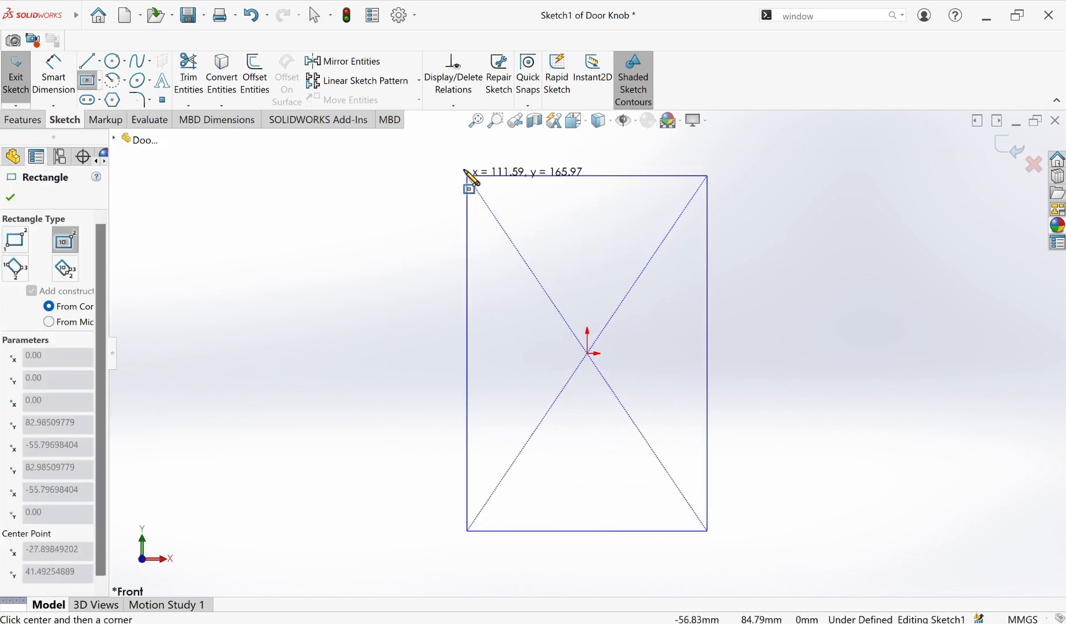
{"action": "left_click", "coordinate": [431, 137]}
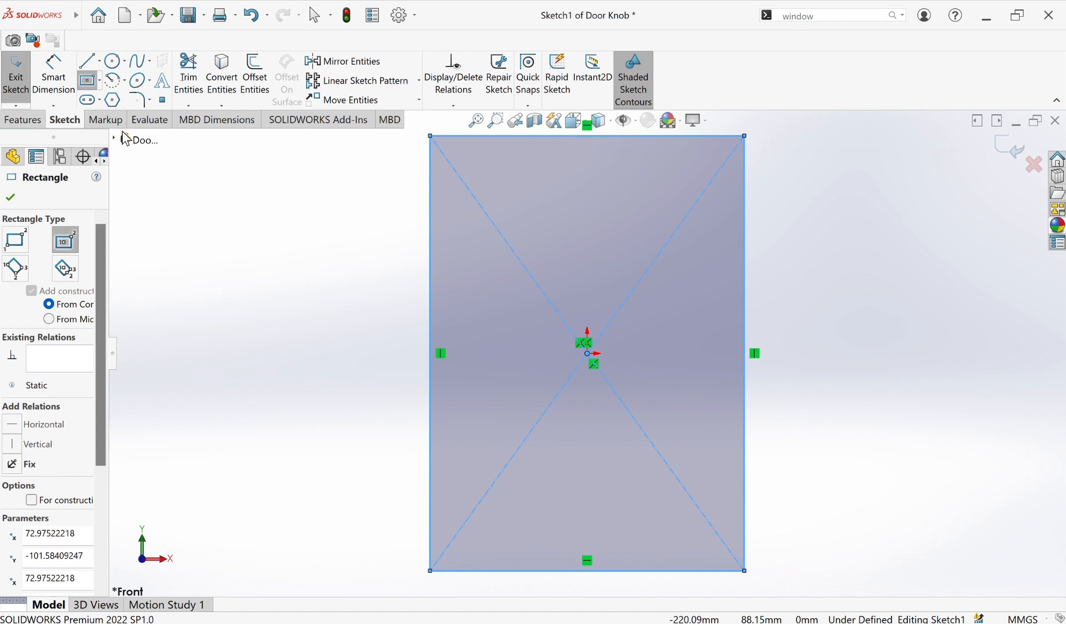
Fillet the rectangle's four corners with a 5 mm radius and extrude the sketch 10 mm into a plate.
{"action": "left_click", "coordinate": [139, 100]}
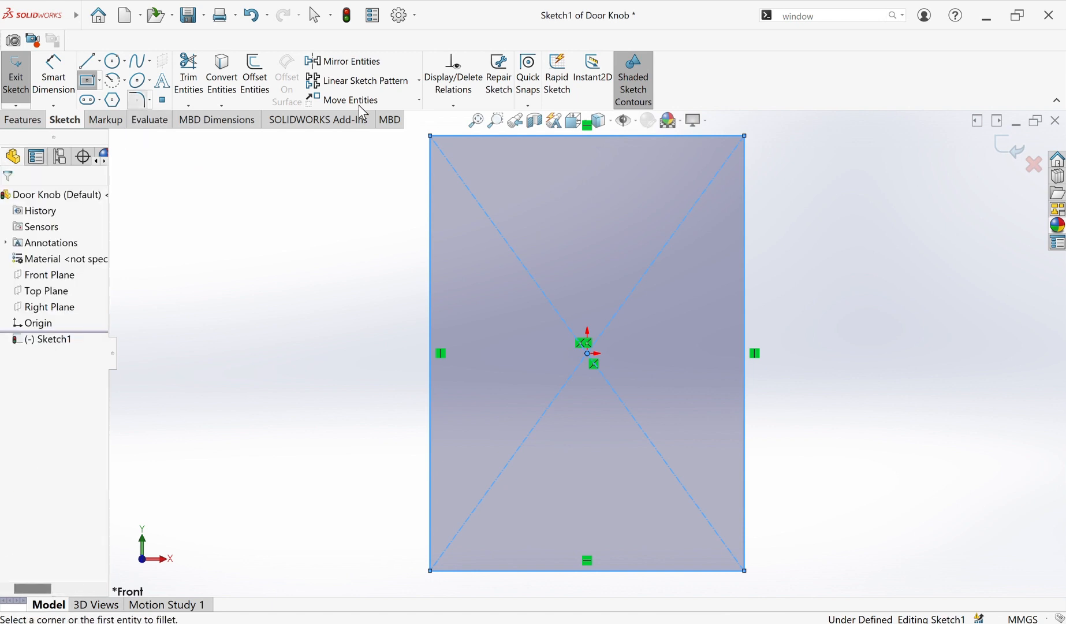
{"action": "left_click", "coordinate": [433, 139]}
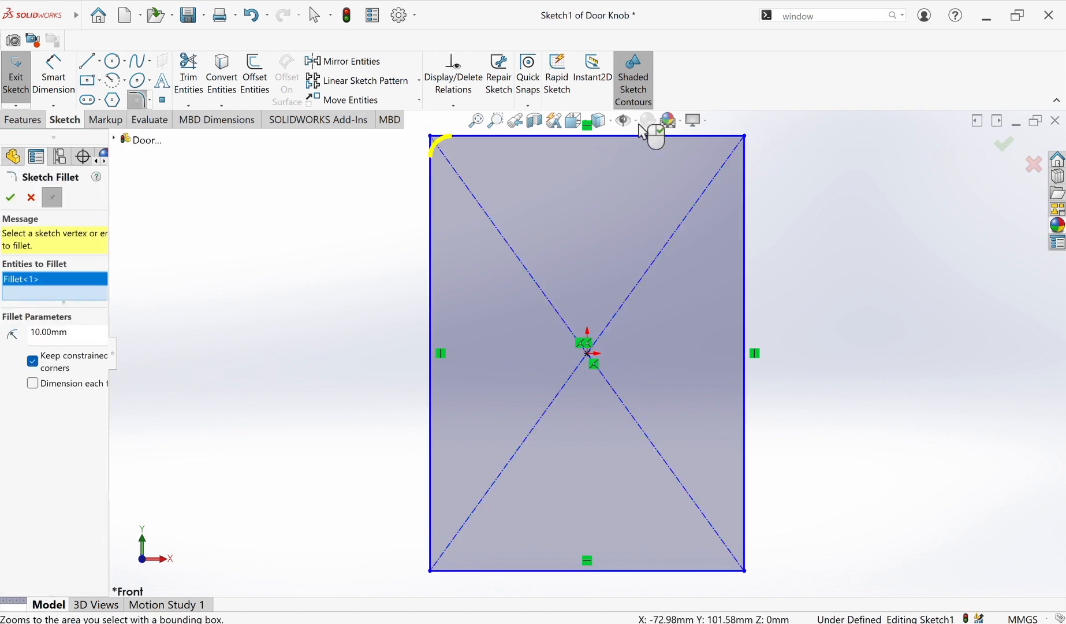
{"action": "left_click", "coordinate": [744, 139]}
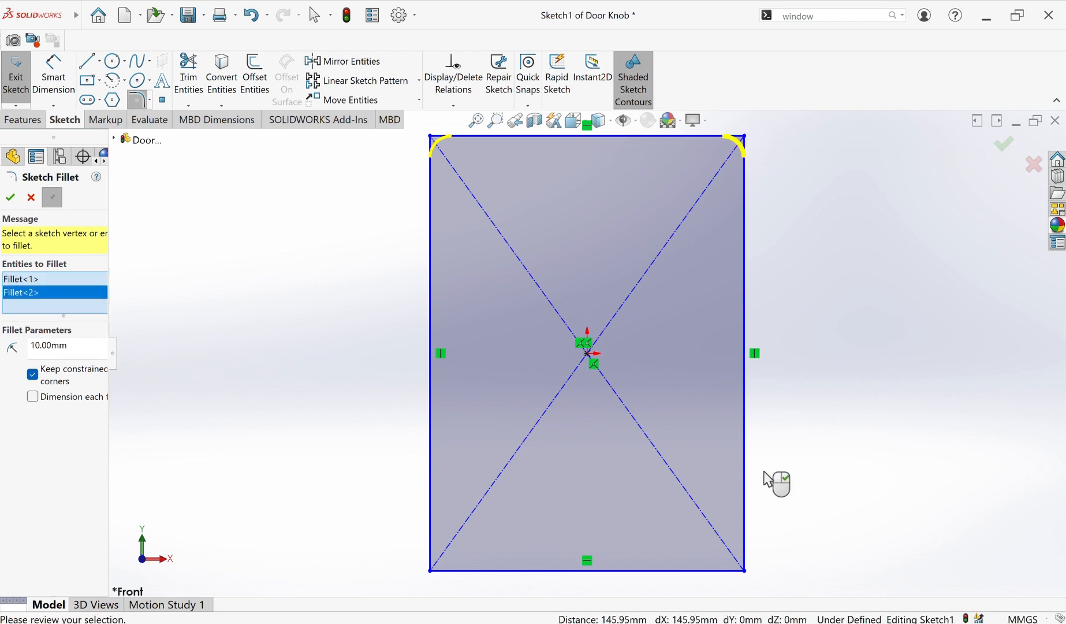
{"action": "left_click", "coordinate": [743, 569]}
{"action": "left_click", "coordinate": [434, 573]}
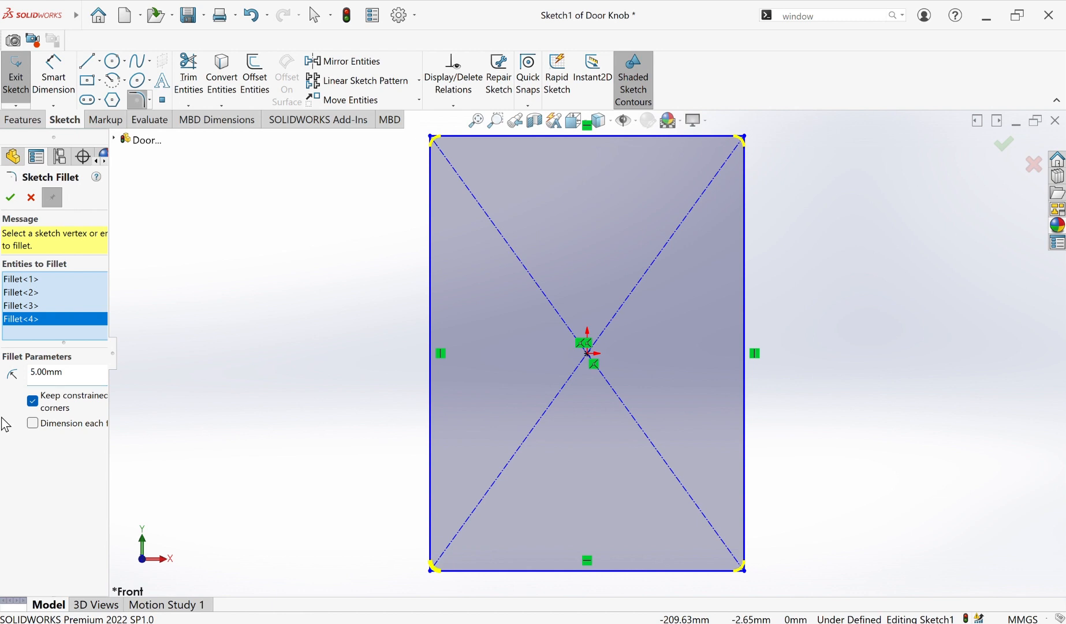
{"action": "left_click", "coordinate": [10, 198]}
{"action": "left_click", "coordinate": [11, 200]}
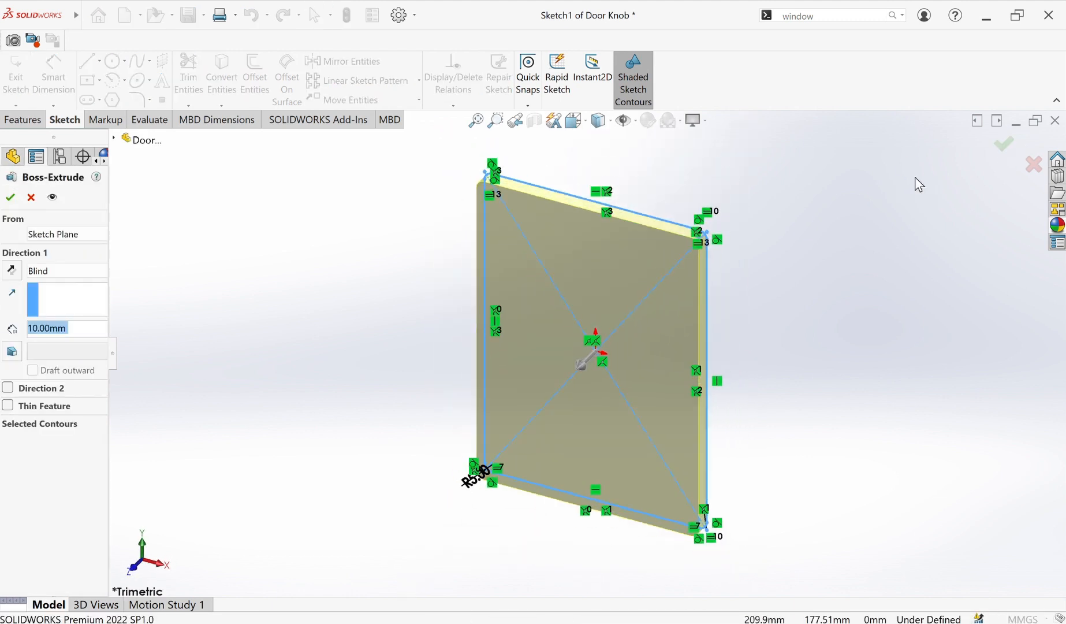
{"action": "left_click", "coordinate": [10, 199]}
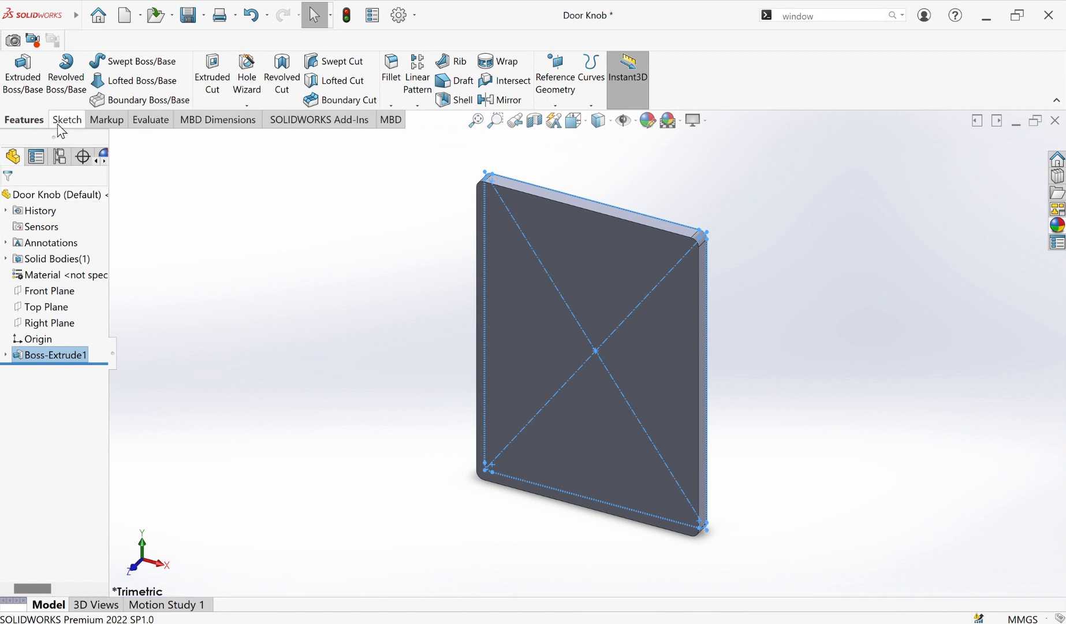
Start an extrusion sketch on the plate's front face and draw a circle of about 34.5 mm radius centered on the origin.
{"action": "left_click", "coordinate": [23, 81]}
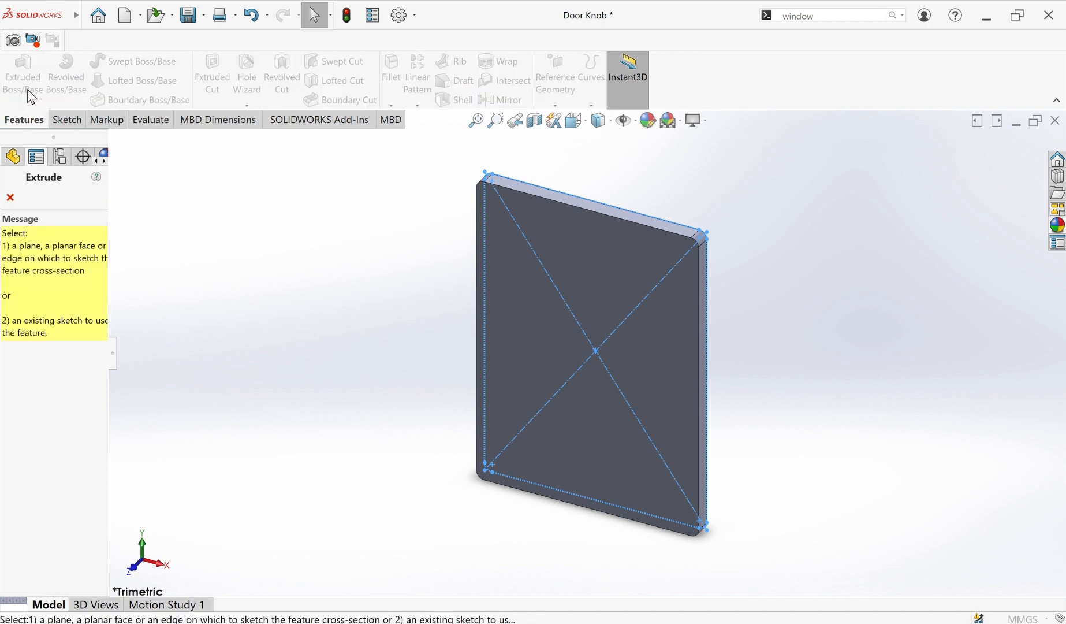
{"action": "left_click", "coordinate": [525, 310]}
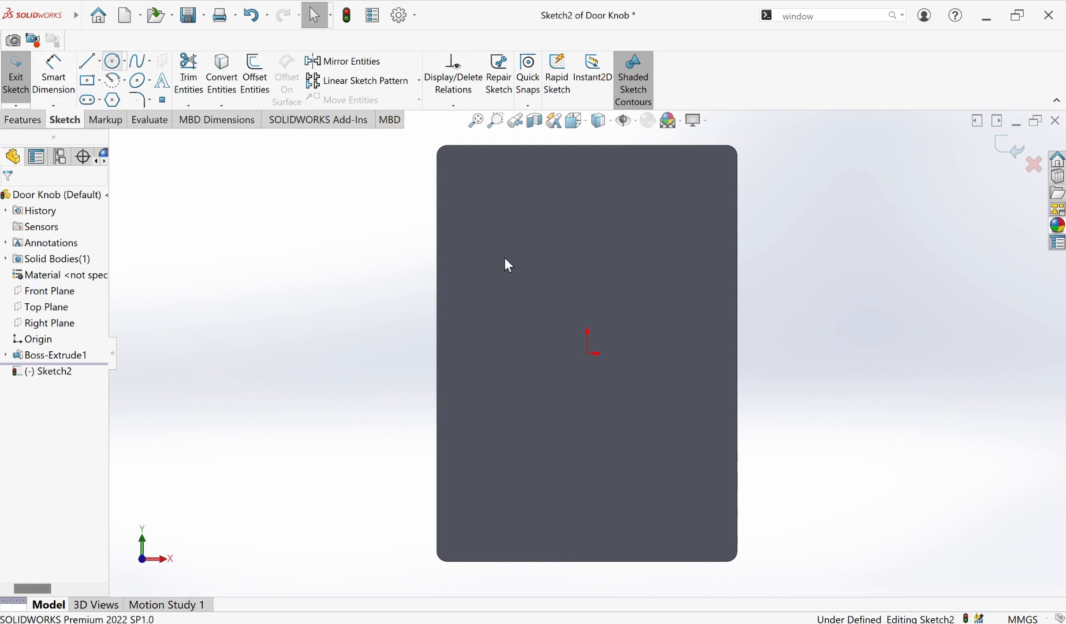
{"action": "left_click", "coordinate": [588, 353]}
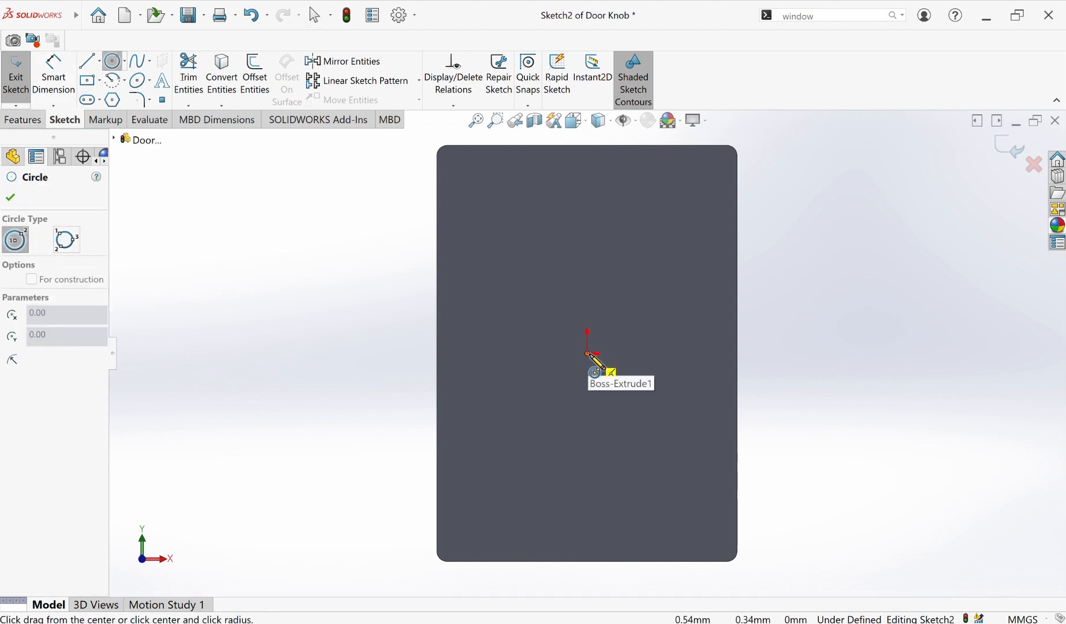
{"action": "left_click", "coordinate": [532, 313]}
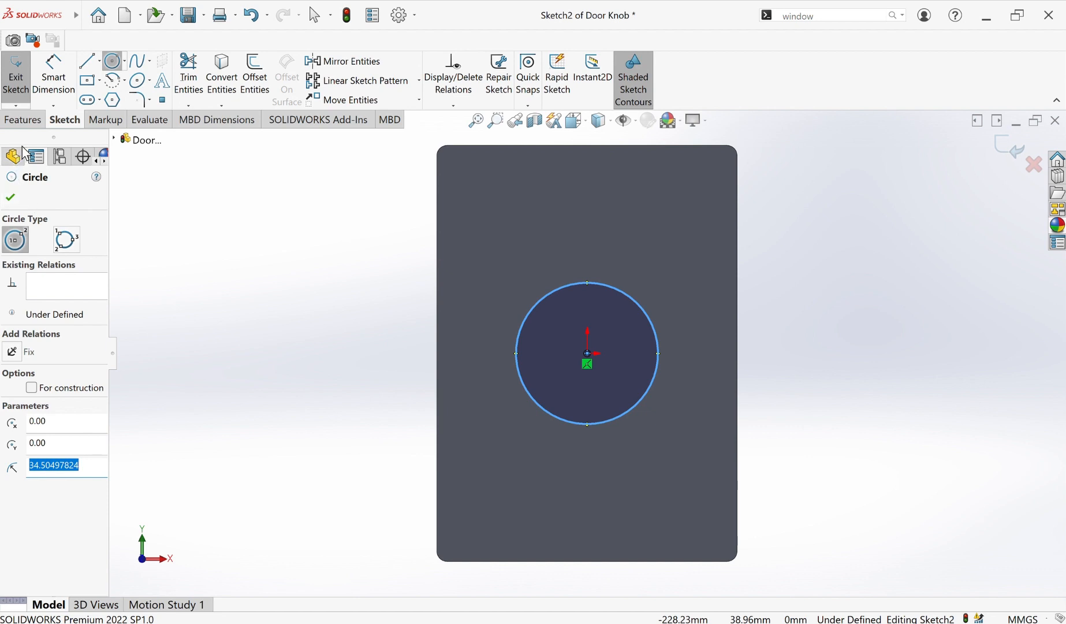
{"action": "left_click", "coordinate": [11, 197]}
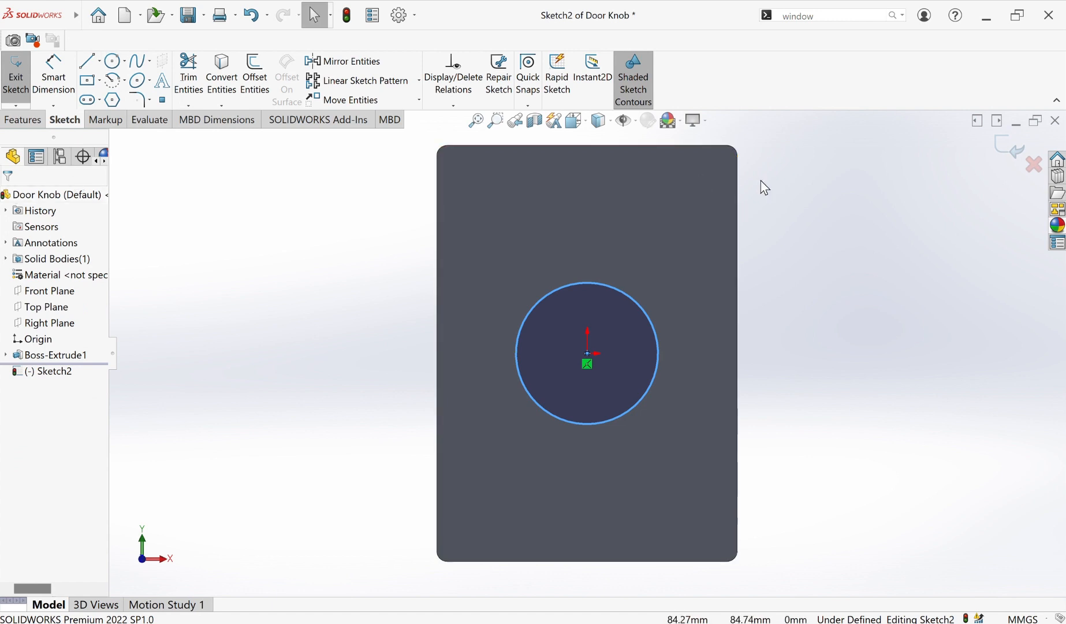
Extrude the circle 30 mm as a blind boss merged with the plate.
{"action": "left_click", "coordinate": [1008, 151]}
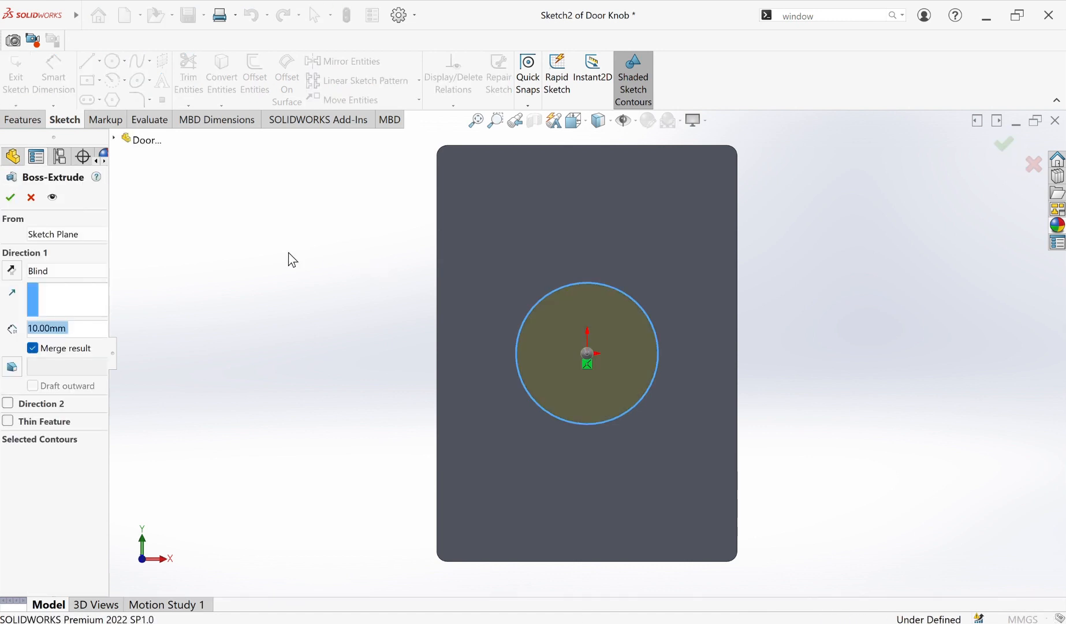
{"action": "left_click", "coordinate": [112, 357]}
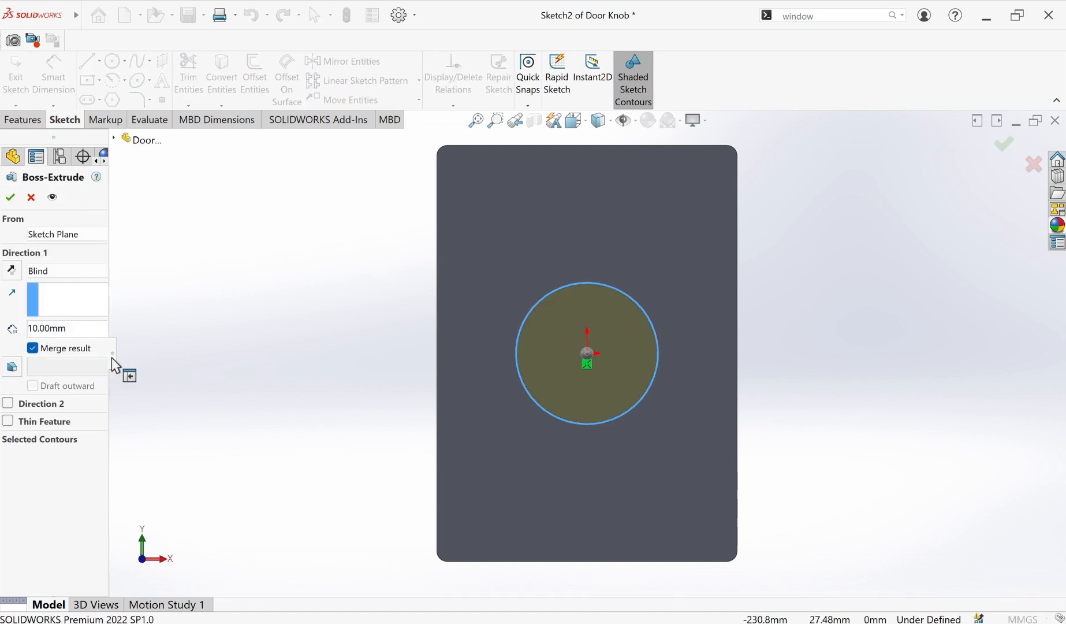
{"action": "left_click_drag", "start_coordinate": [111, 364], "coordinate": [127, 364]}
{"action": "left_click", "coordinate": [117, 325]}
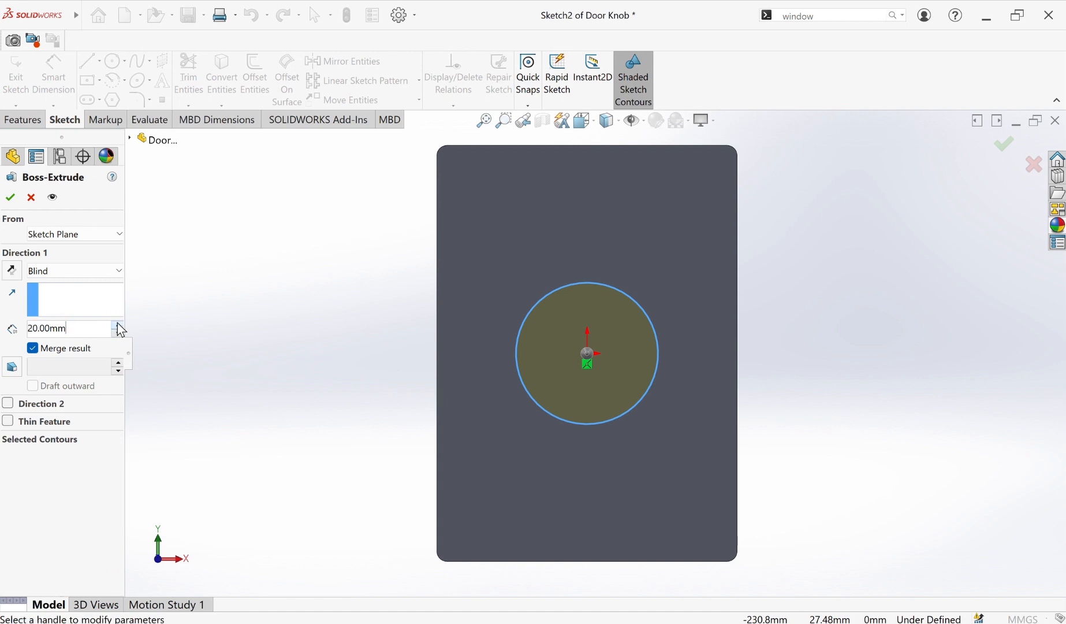
{"action": "left_click", "coordinate": [118, 325]}
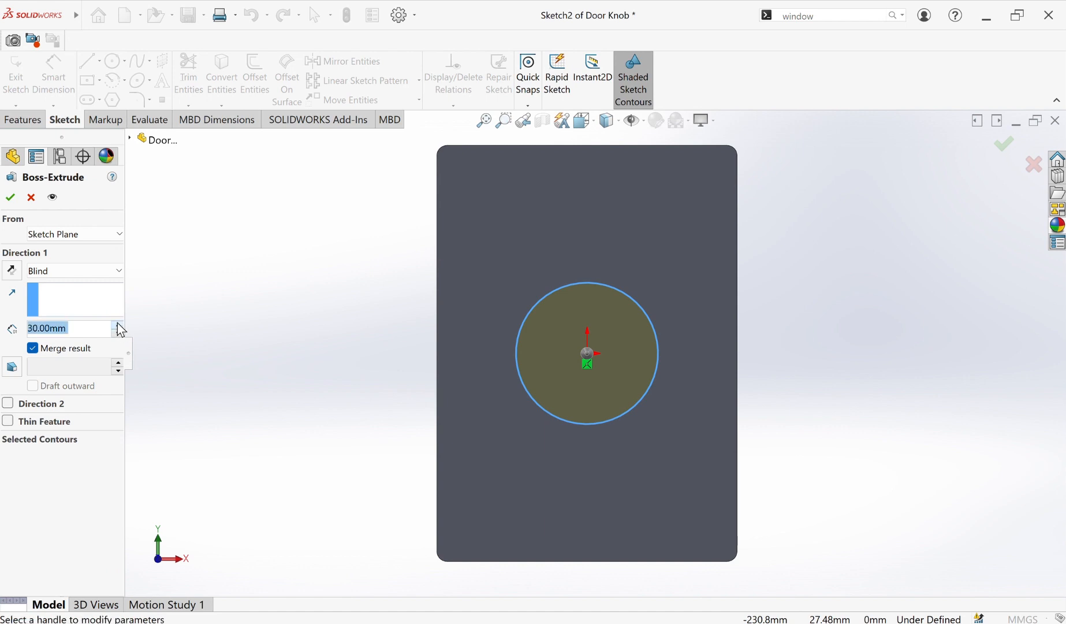
{"action": "left_click", "coordinate": [14, 201]}
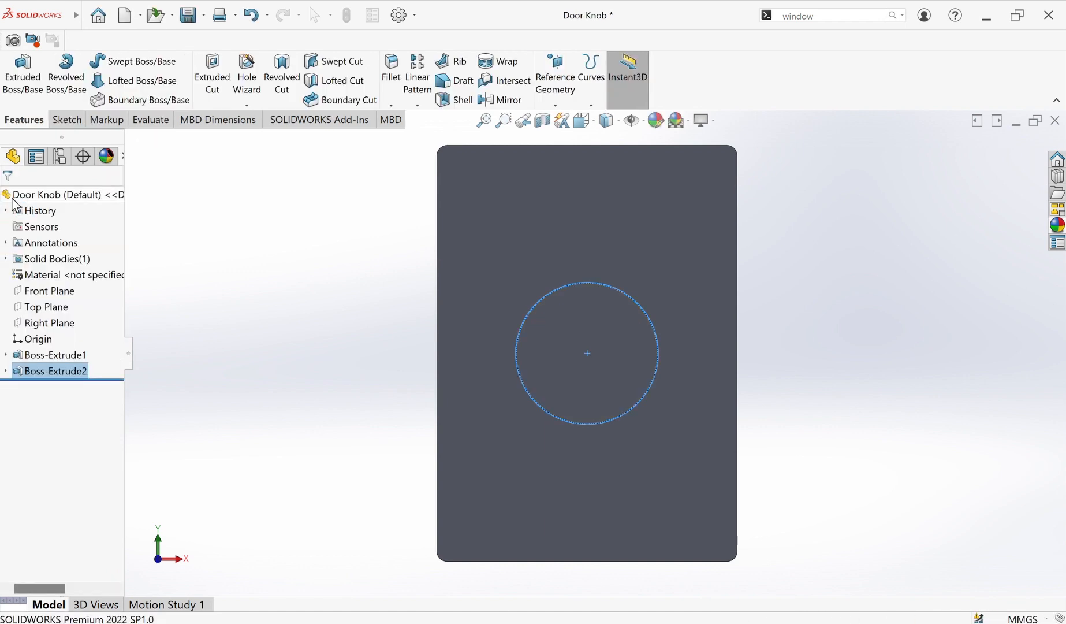
Start an extrusion sketch on the cylinder's end face and draw an 8-sided polygon at the origin with an inscribed circle about 111 mm in diameter.
{"action": "left_click", "coordinate": [22, 78]}
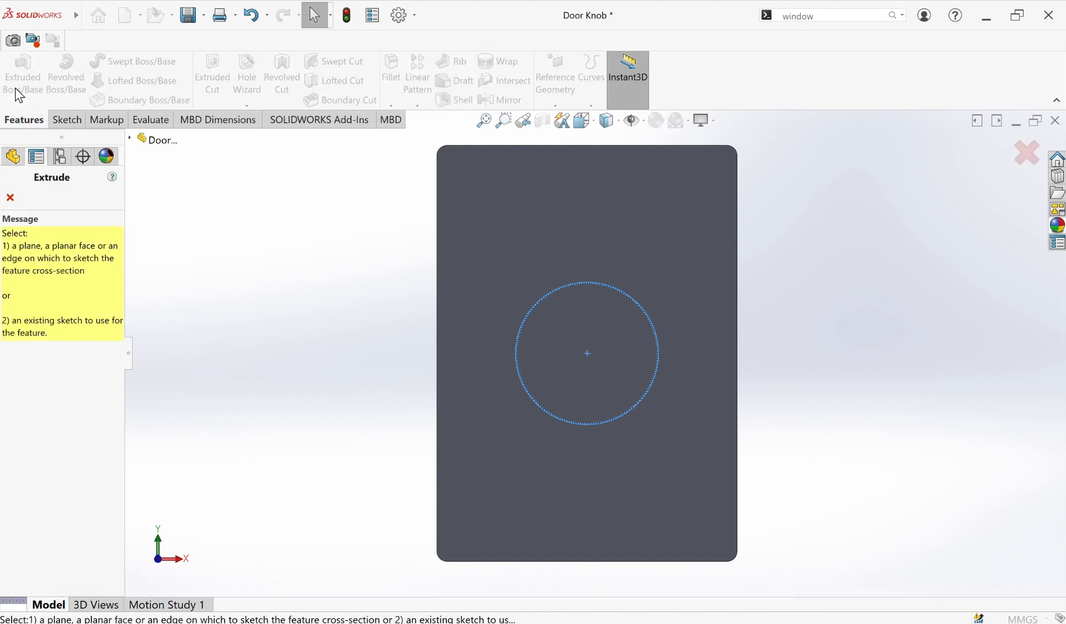
{"action": "left_click", "coordinate": [566, 341]}
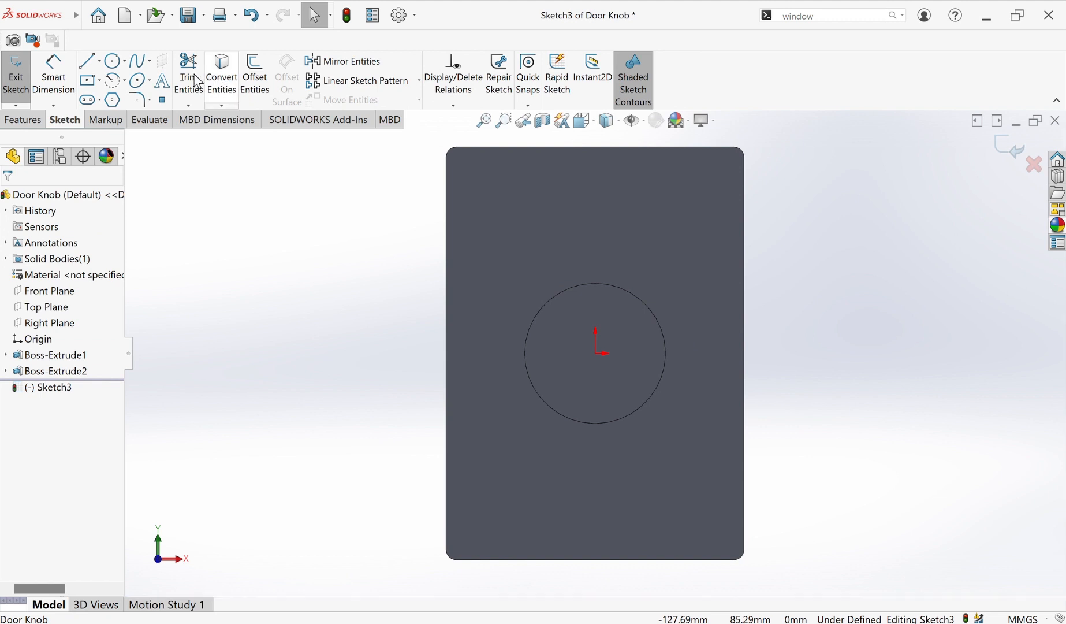
{"action": "left_click", "coordinate": [115, 100]}
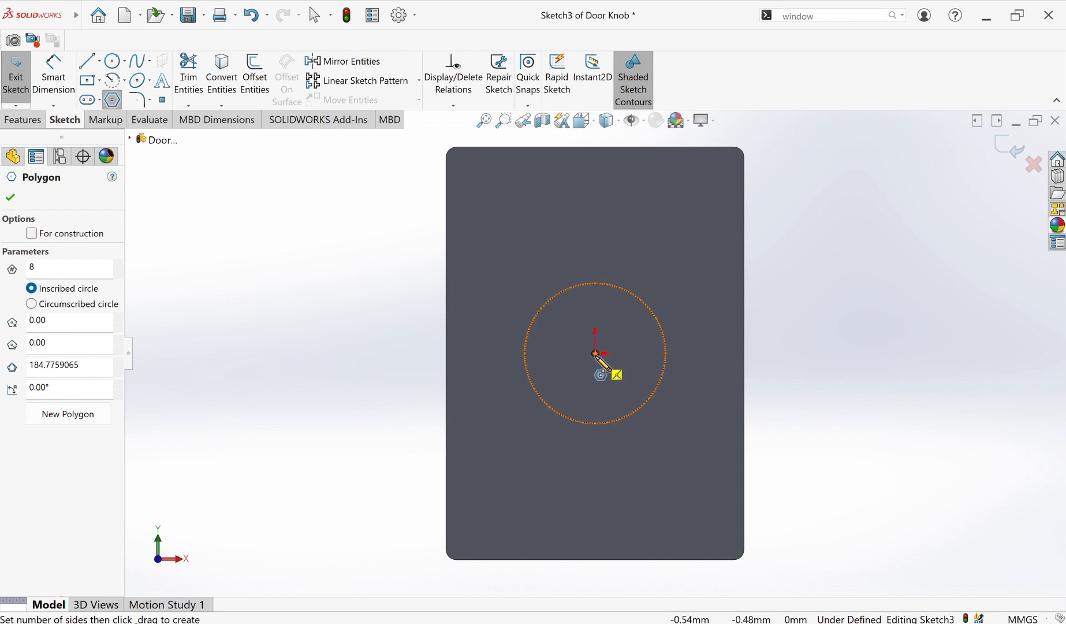
{"action": "mouse_move", "coordinate": [595, 353]}
{"action": "left_mouse_down"}
{"action": "mouse_move", "coordinate": [516, 289]}
{"action": "mouse_move", "coordinate": [483, 311]}
{"action": "left_mouse_up"}
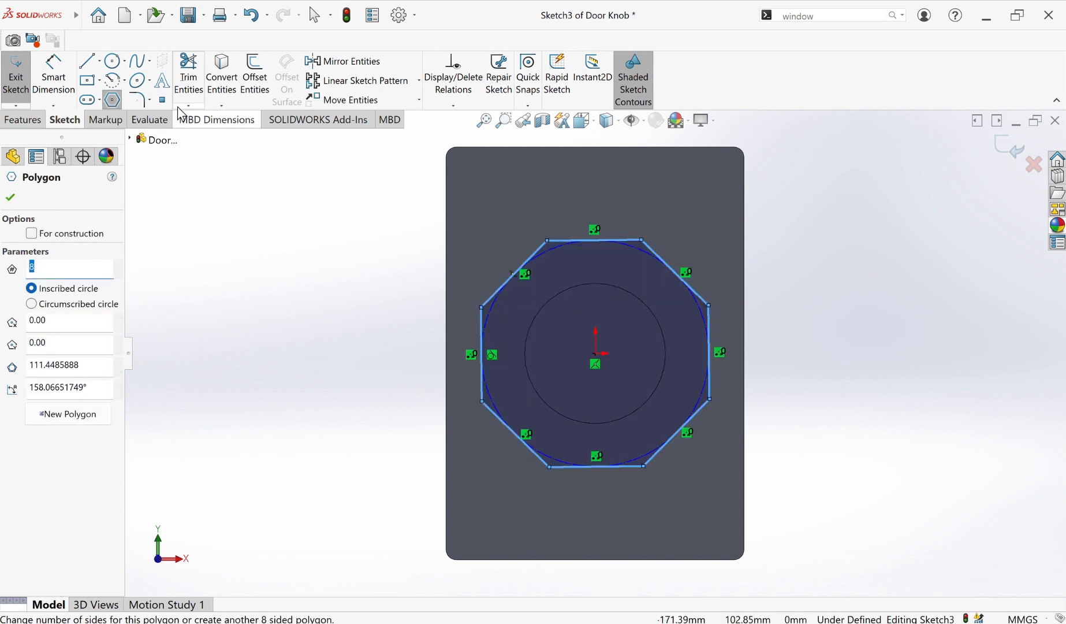
Fillet all eight corners of the octagon with a 5 mm radius.
{"action": "left_click", "coordinate": [139, 99]}
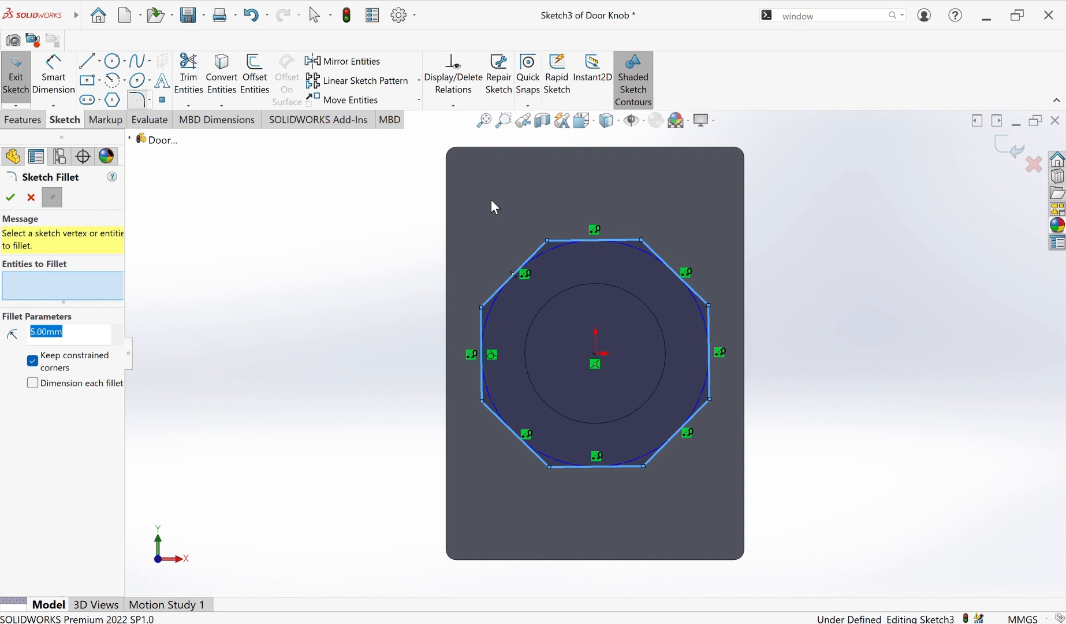
{"action": "left_click", "coordinate": [549, 238]}
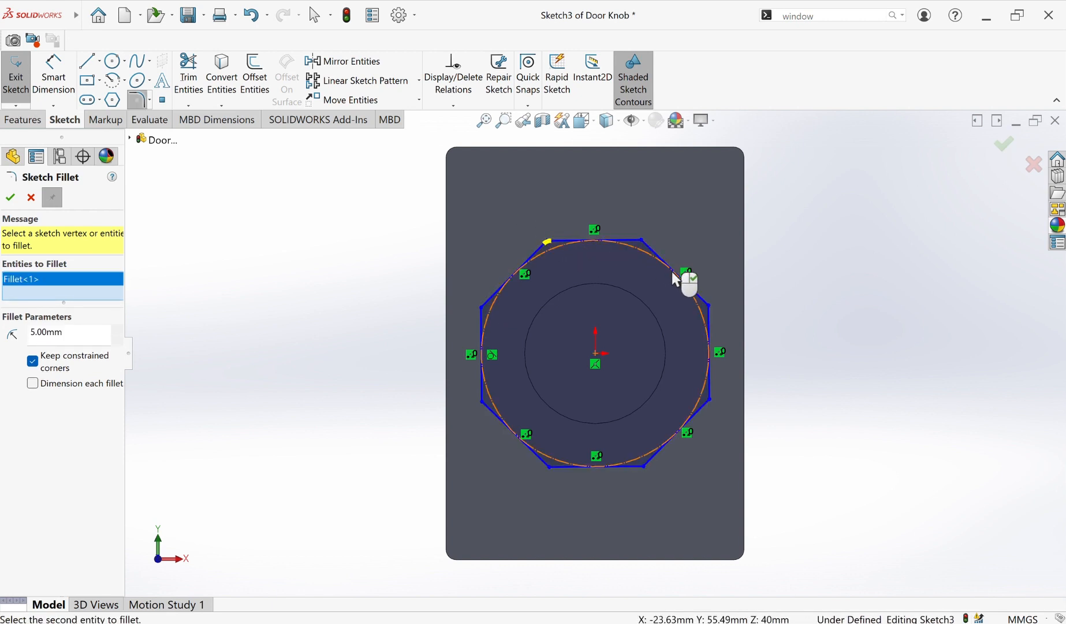
{"action": "left_click", "coordinate": [642, 239]}
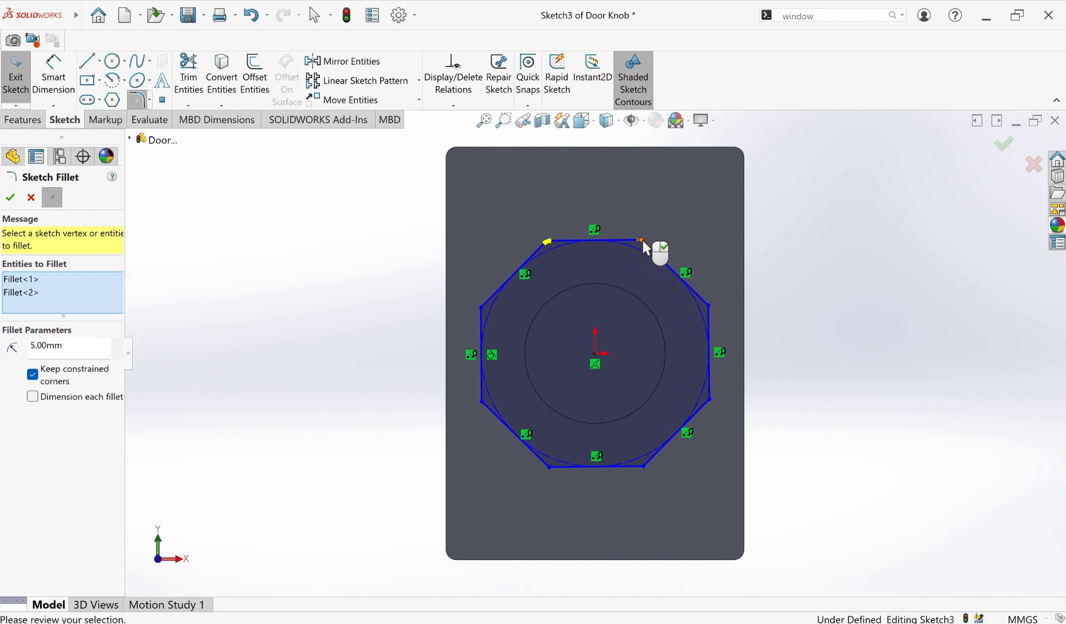
{"action": "left_click", "coordinate": [710, 308]}
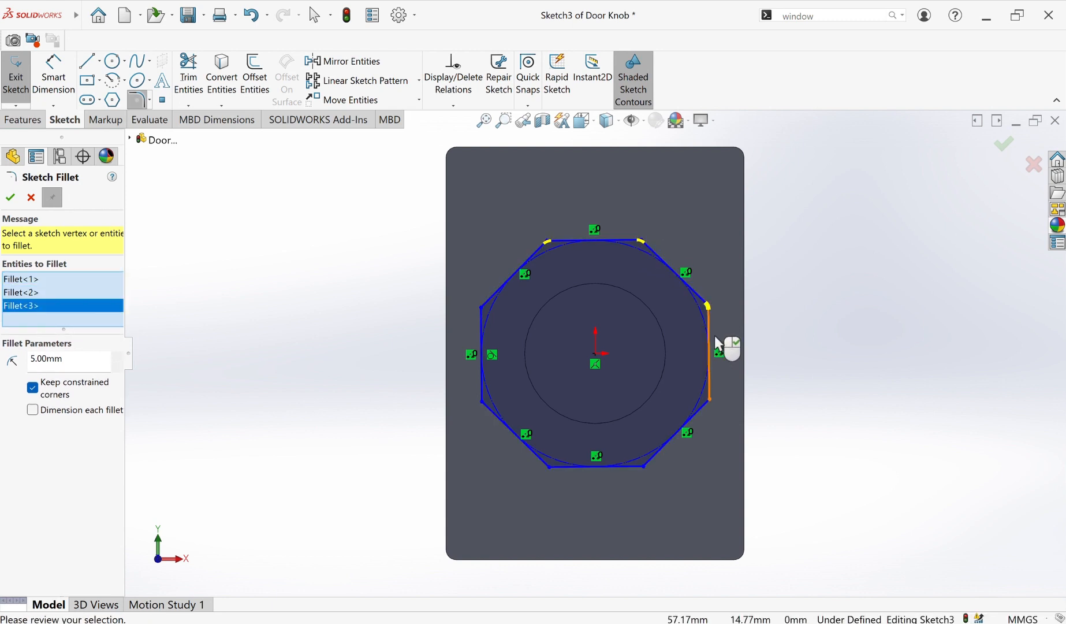
{"action": "left_click", "coordinate": [710, 400]}
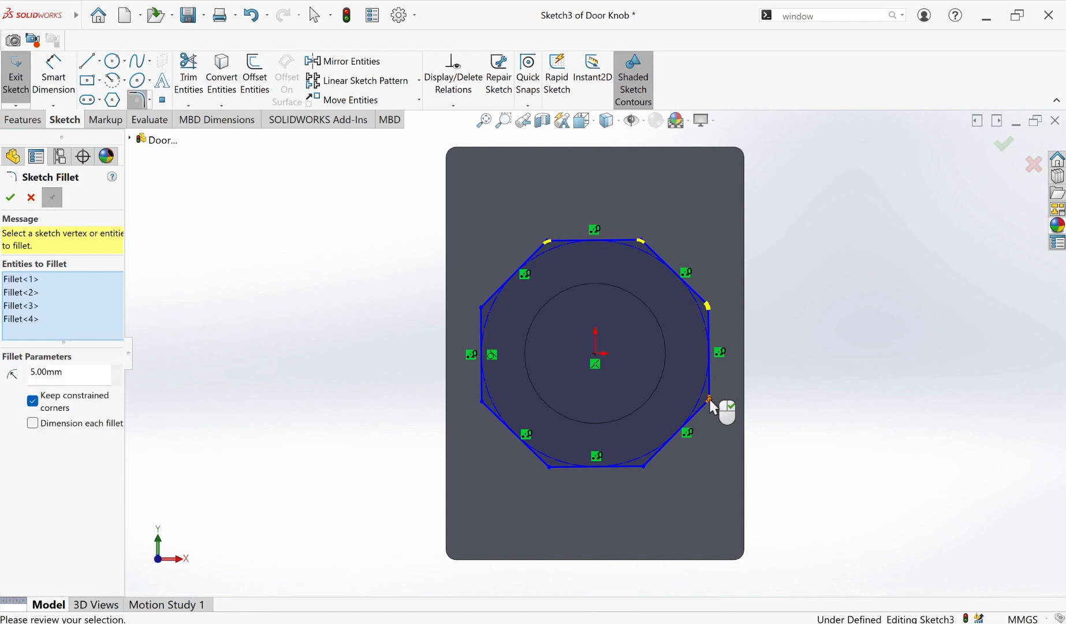
{"action": "left_click", "coordinate": [644, 466]}
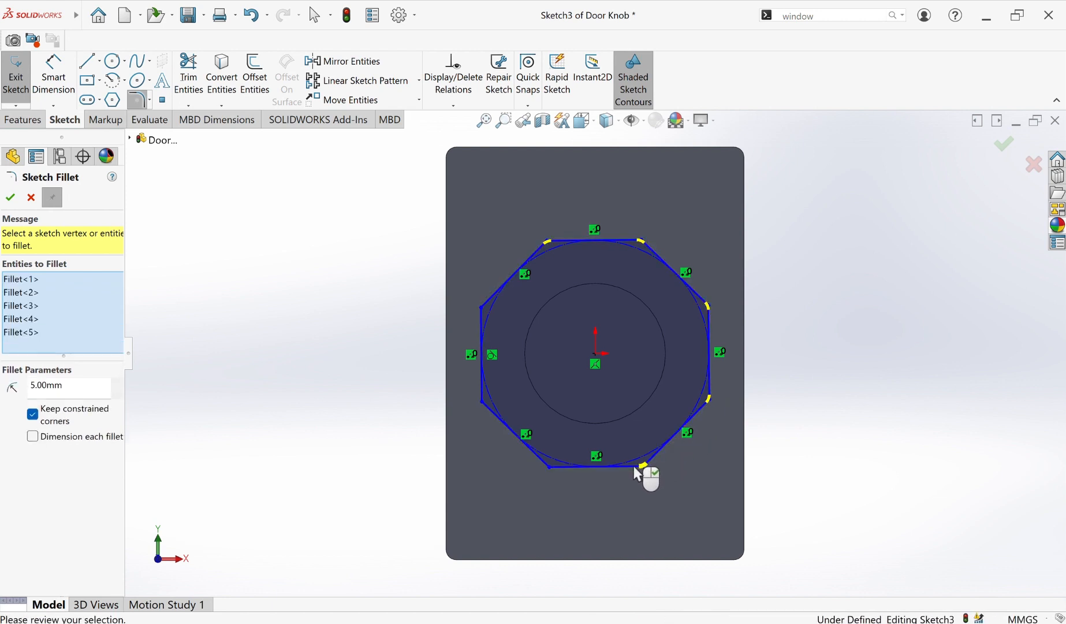
{"action": "left_click", "coordinate": [550, 468]}
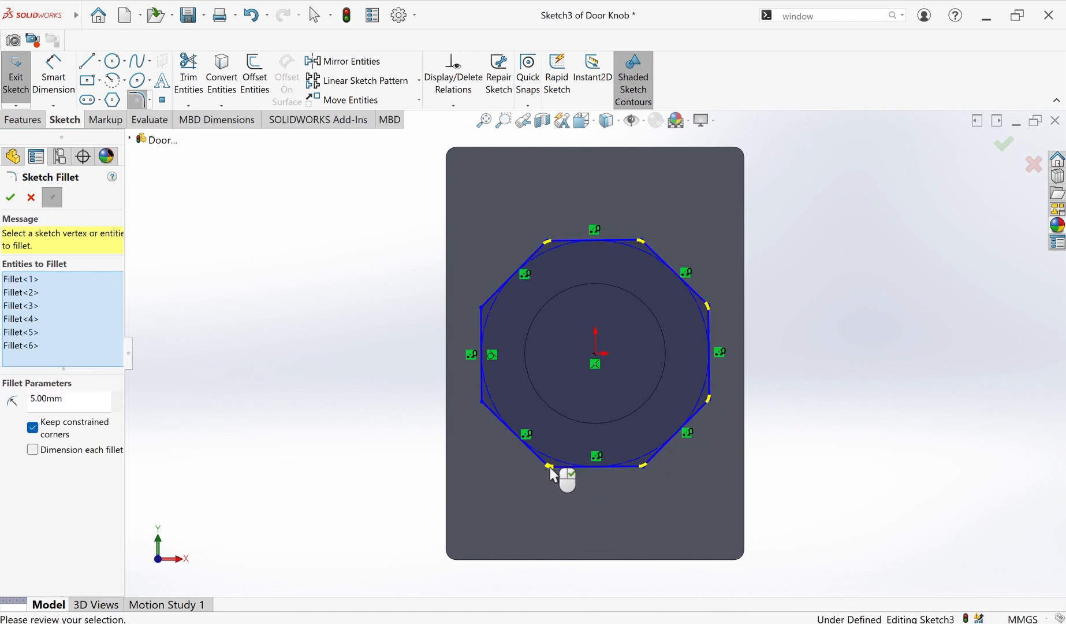
{"action": "left_click", "coordinate": [484, 403]}
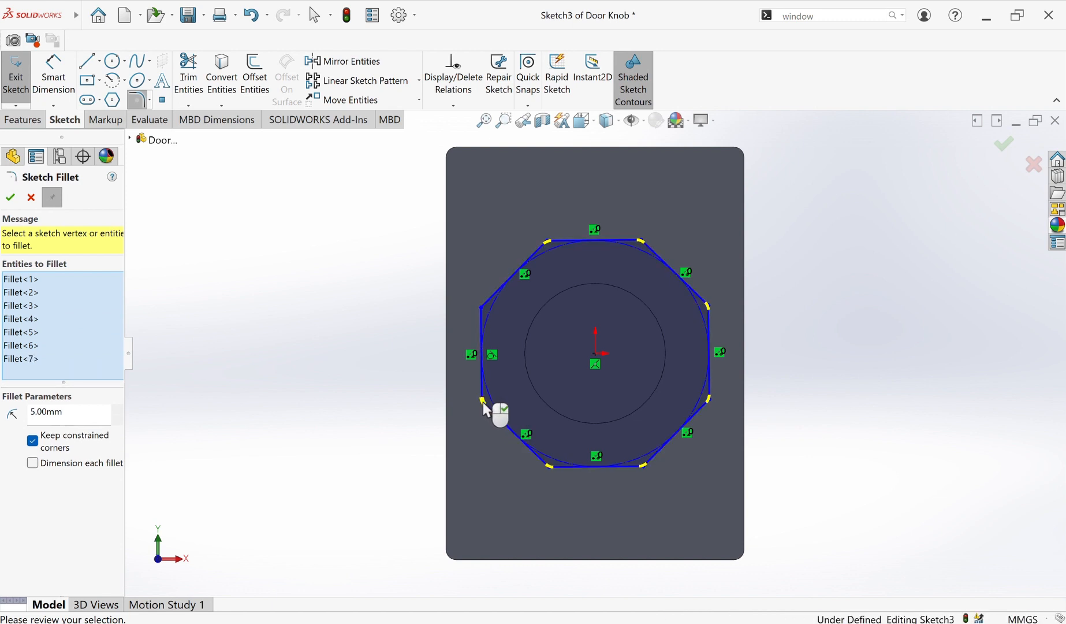
{"action": "left_click", "coordinate": [482, 308]}
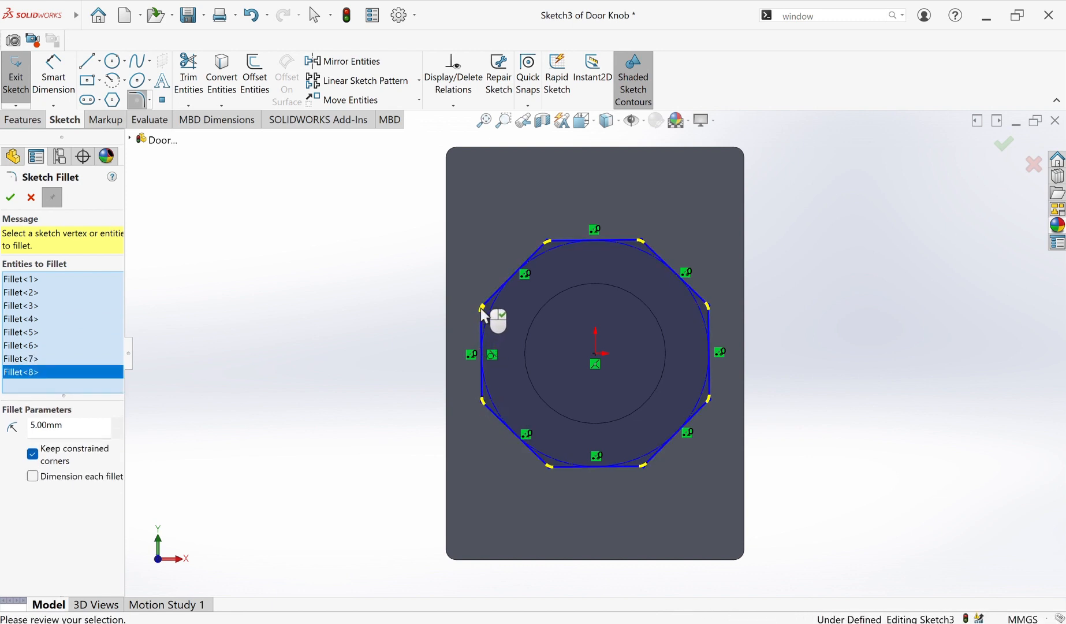
{"action": "left_click", "coordinate": [7, 204]}
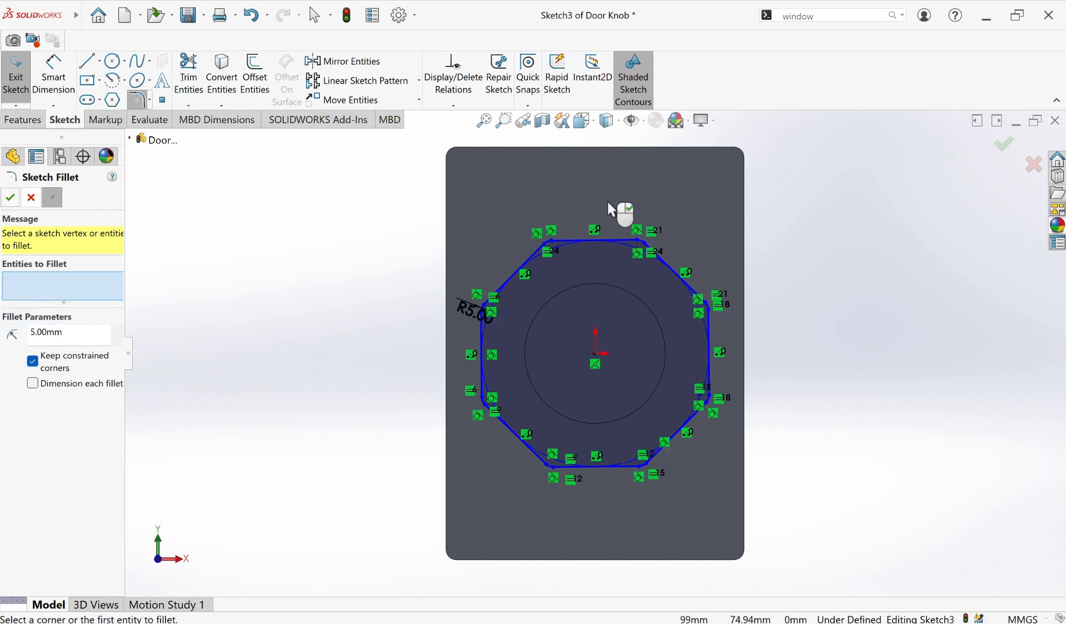
Extrude the filleted octagon 25 mm as a blind boss merged with the existing body.
{"action": "left_click", "coordinate": [1004, 145]}
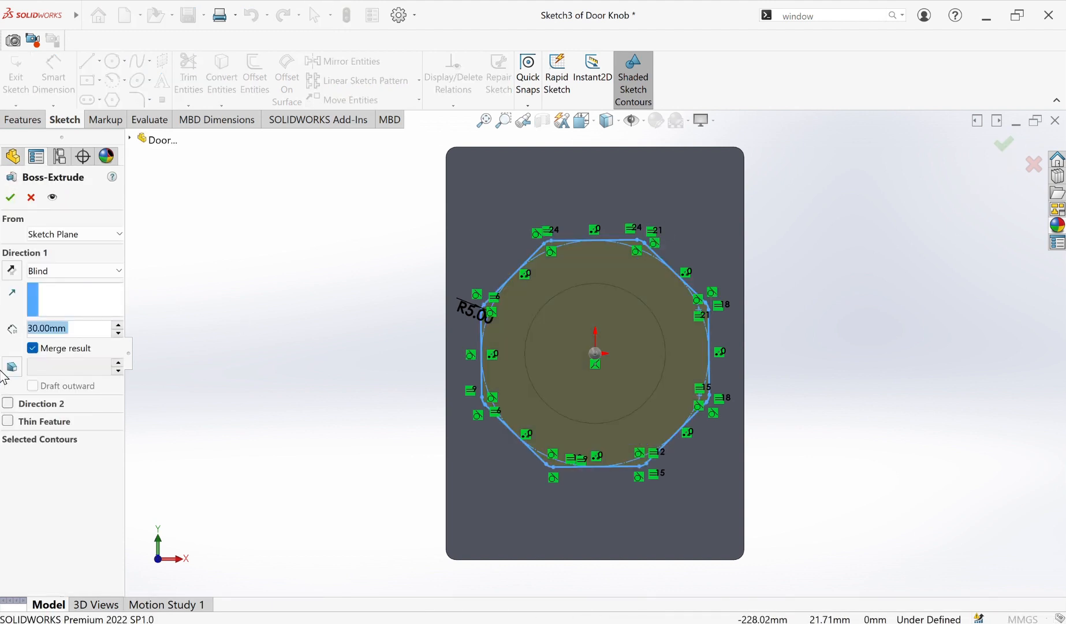
{"action": "left_click", "coordinate": [38, 328]}
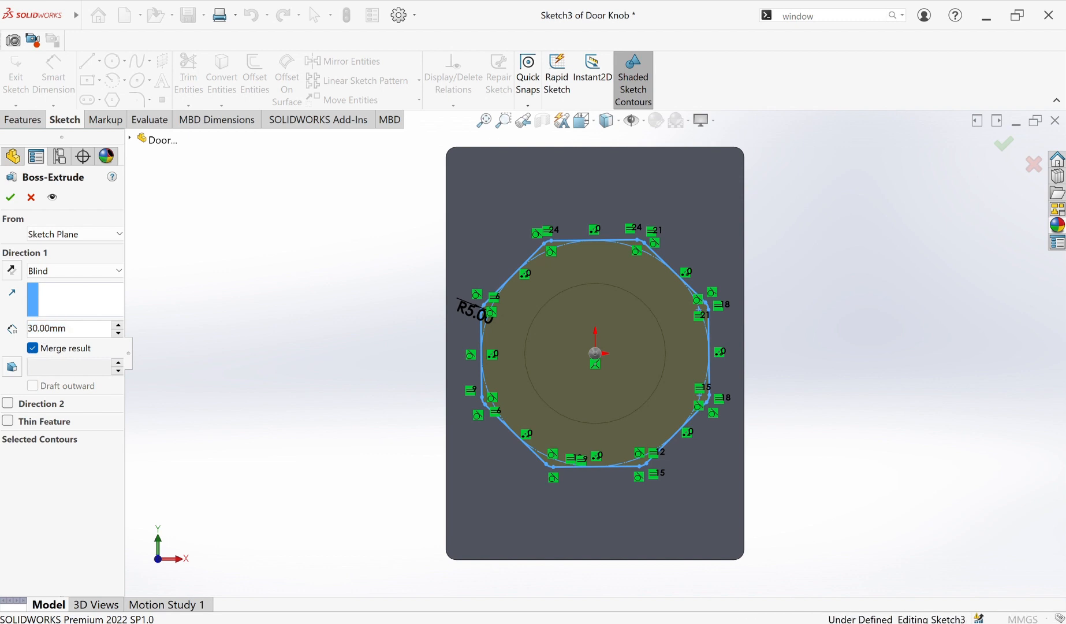
{"action": "key", "text": "BackSpace"}
{"action": "key", "text": "BackSpace"}
{"action": "type", "text": "25"}
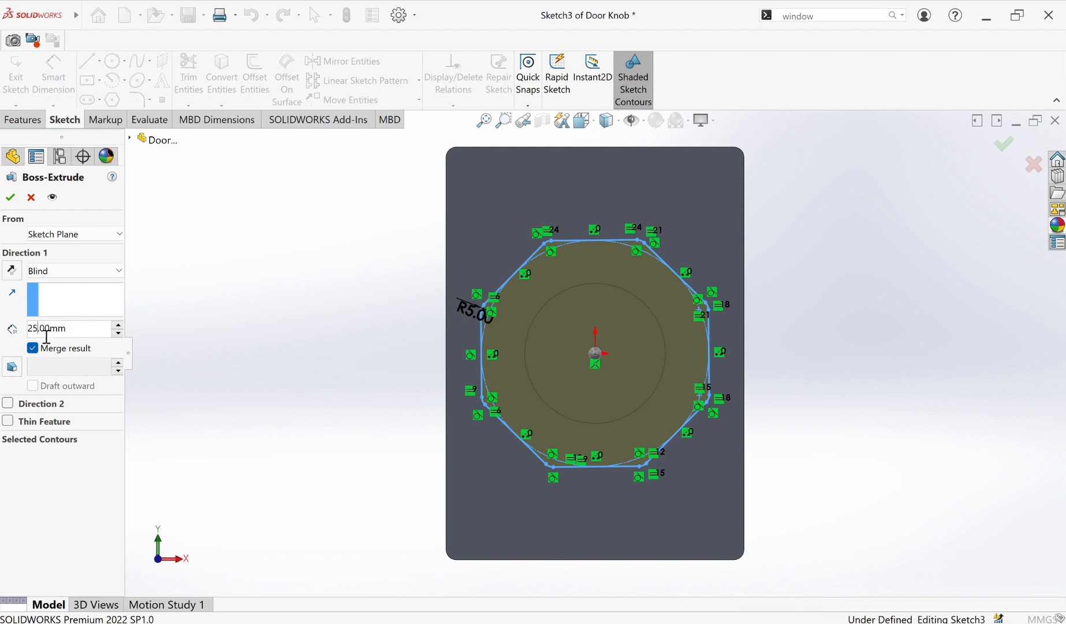
{"action": "key", "text": "Return"}
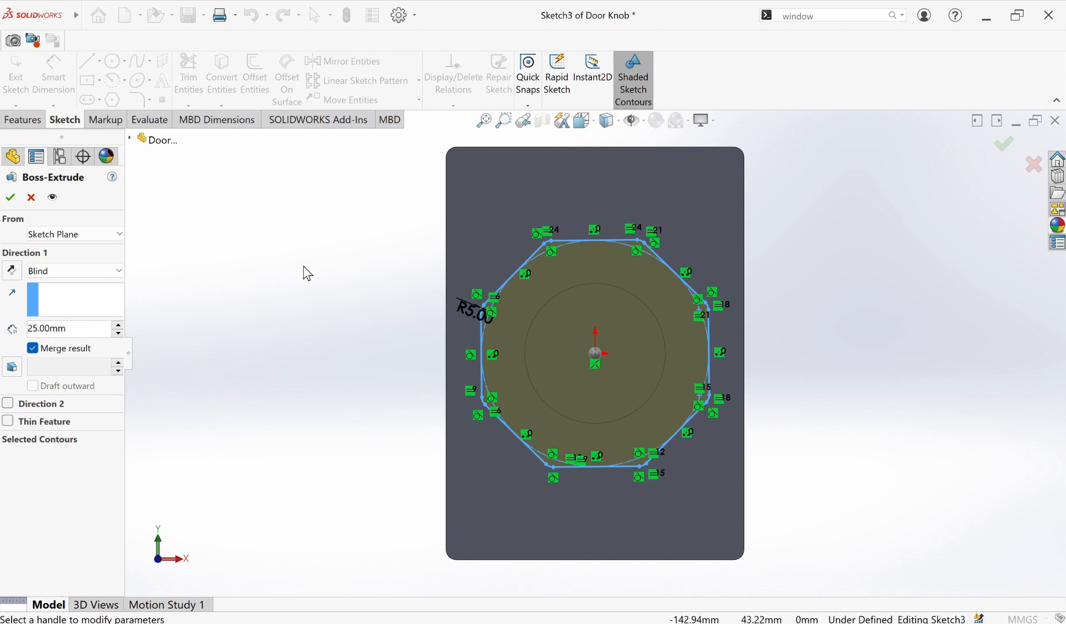
{"action": "left_click", "coordinate": [1004, 146]}
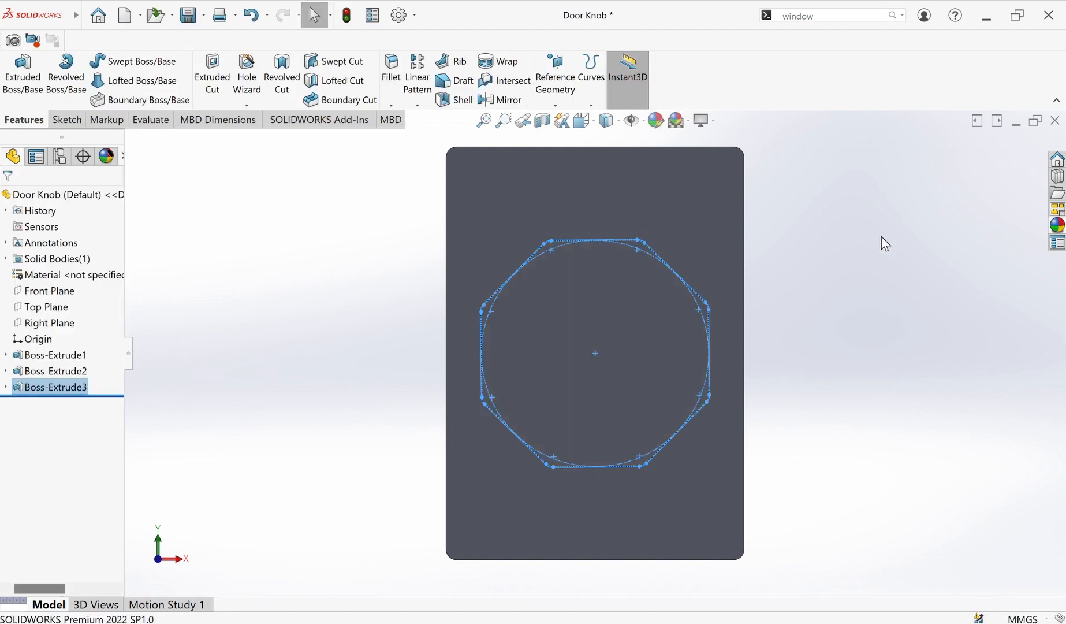
Show the model in isometric view and set its display style to shaded without edges.
{"action": "key", "text": "ctrl+7"}
{"action": "left_click", "coordinate": [411, 299]}
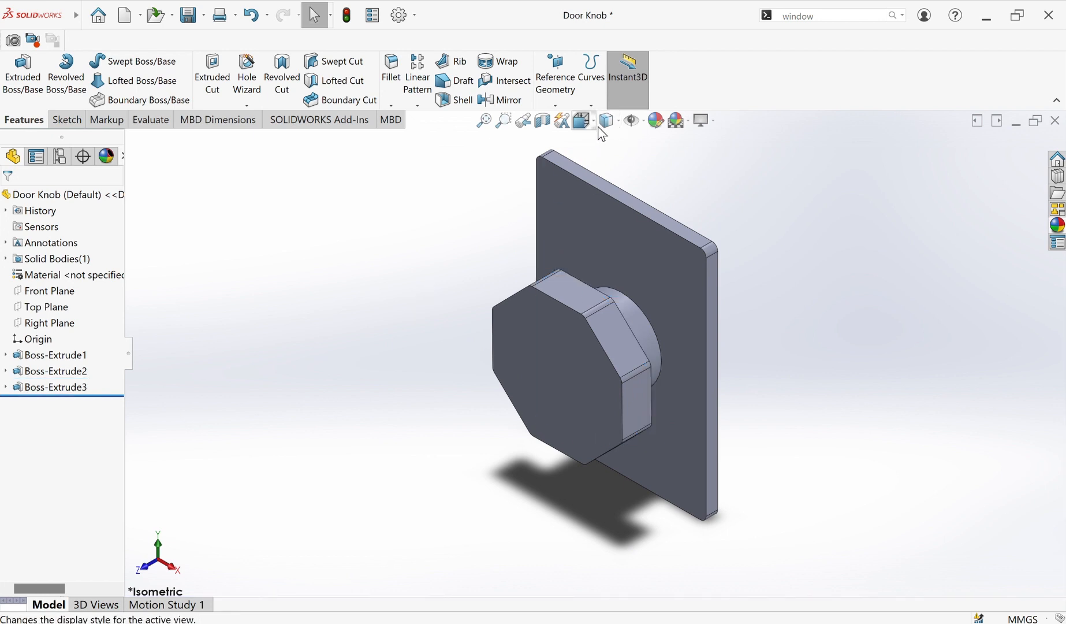
{"action": "left_click", "coordinate": [615, 122]}
{"action": "left_click", "coordinate": [609, 155]}
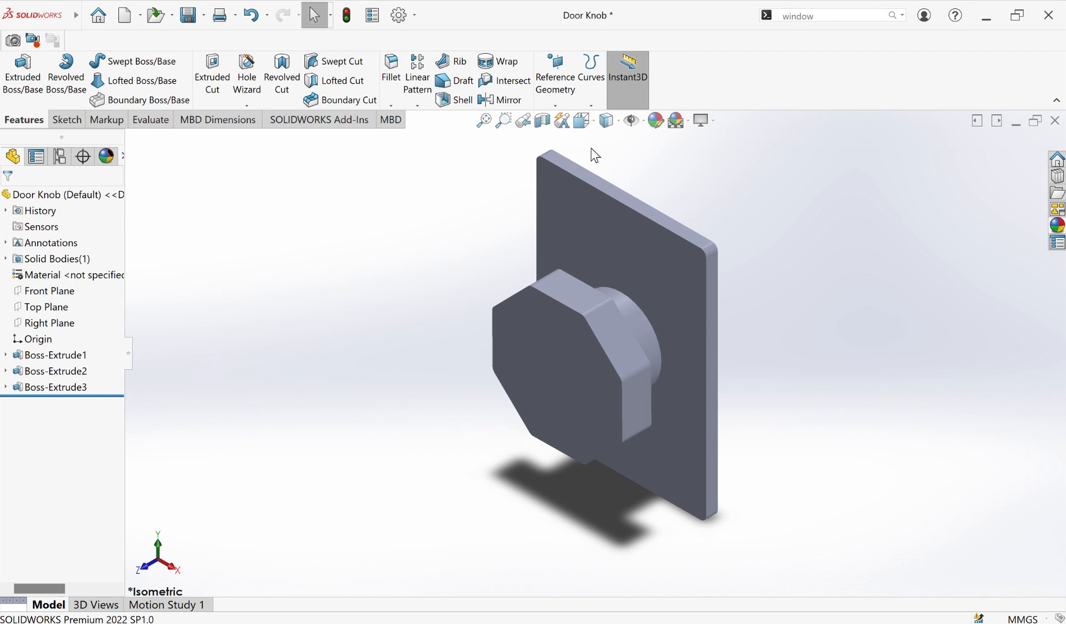
Turn the shadow under the model off and back on.
{"action": "left_click", "coordinate": [699, 123]}
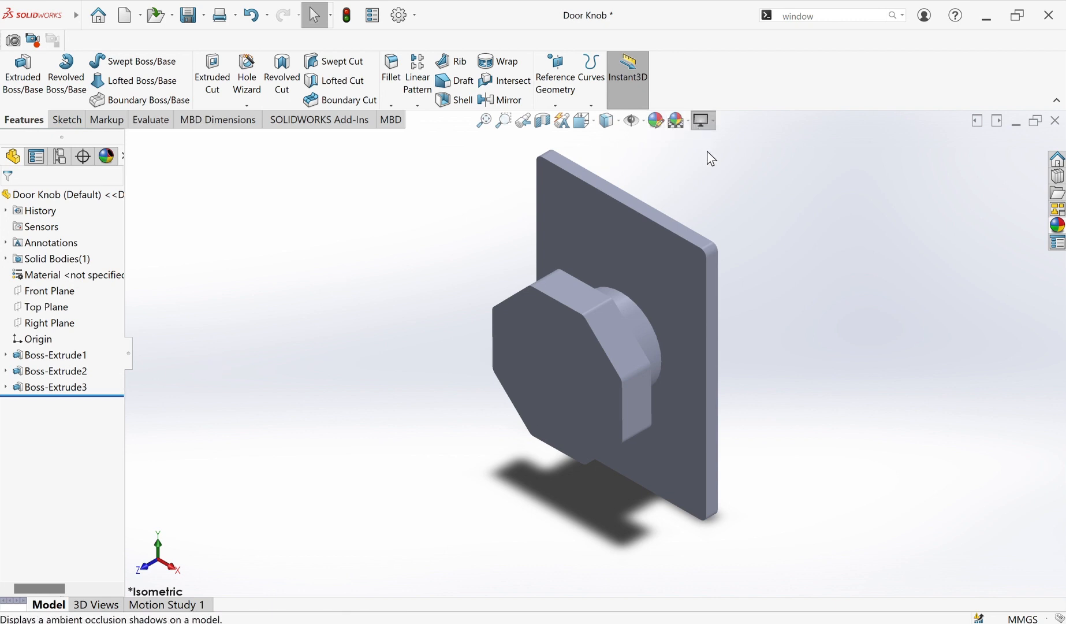
{"action": "left_click", "coordinate": [715, 157]}
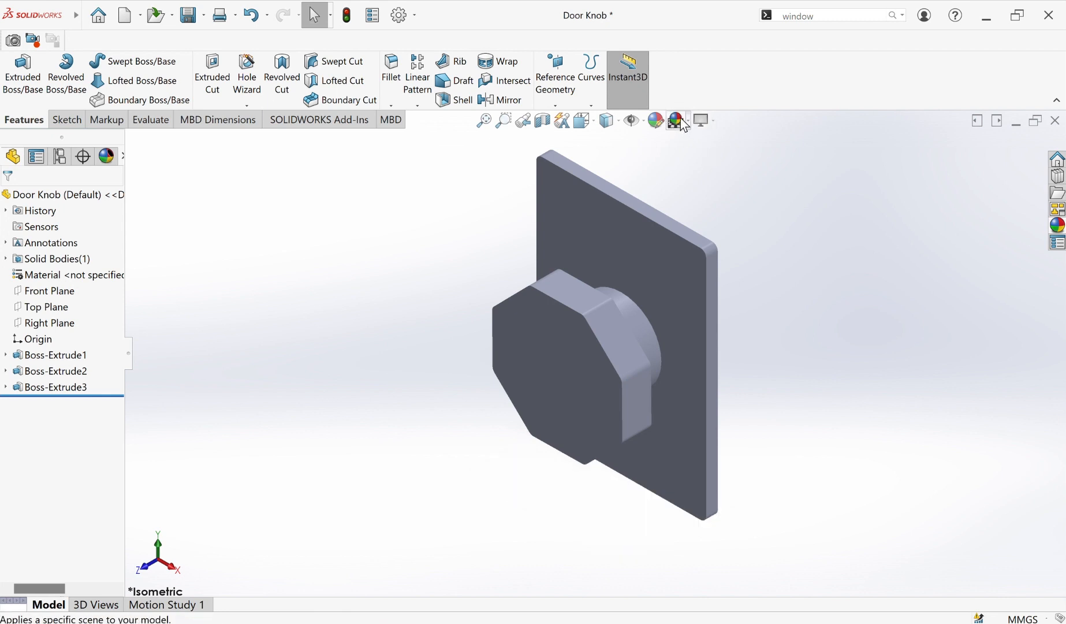
{"action": "left_click", "coordinate": [710, 127]}
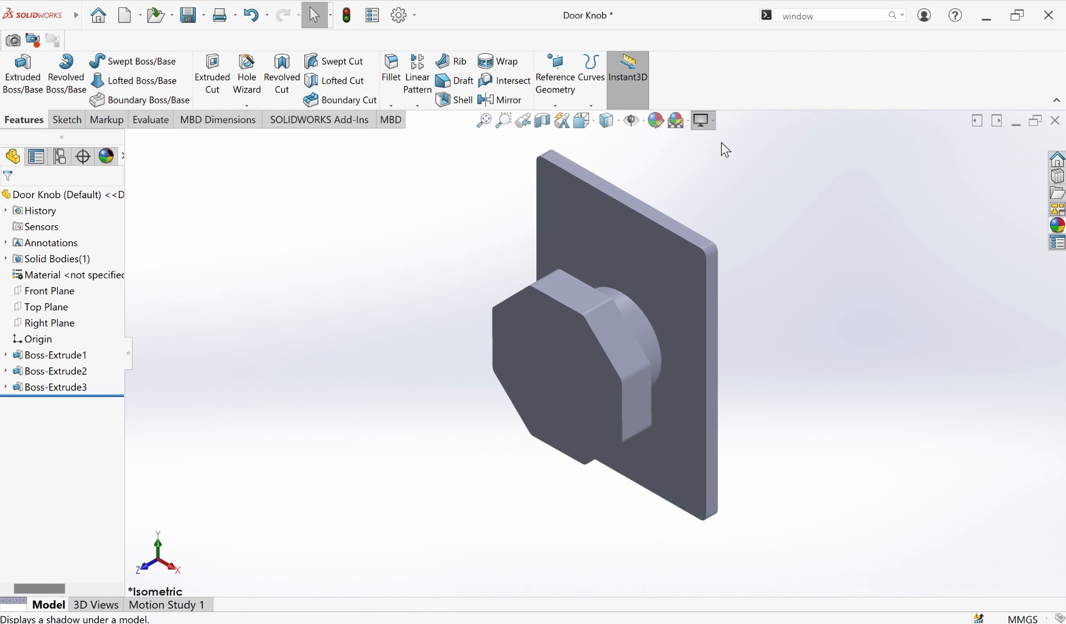
{"action": "left_click", "coordinate": [721, 142]}
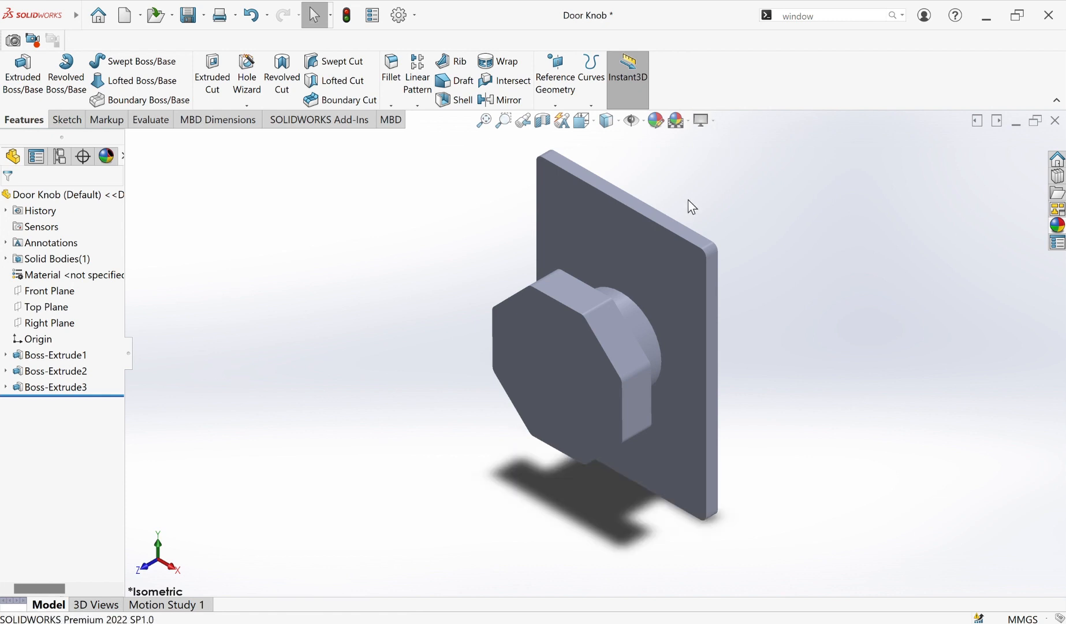
Open the appearance editor and appearance library for the back plate, and cancel the color edit.
{"action": "left_click", "coordinate": [64, 359]}
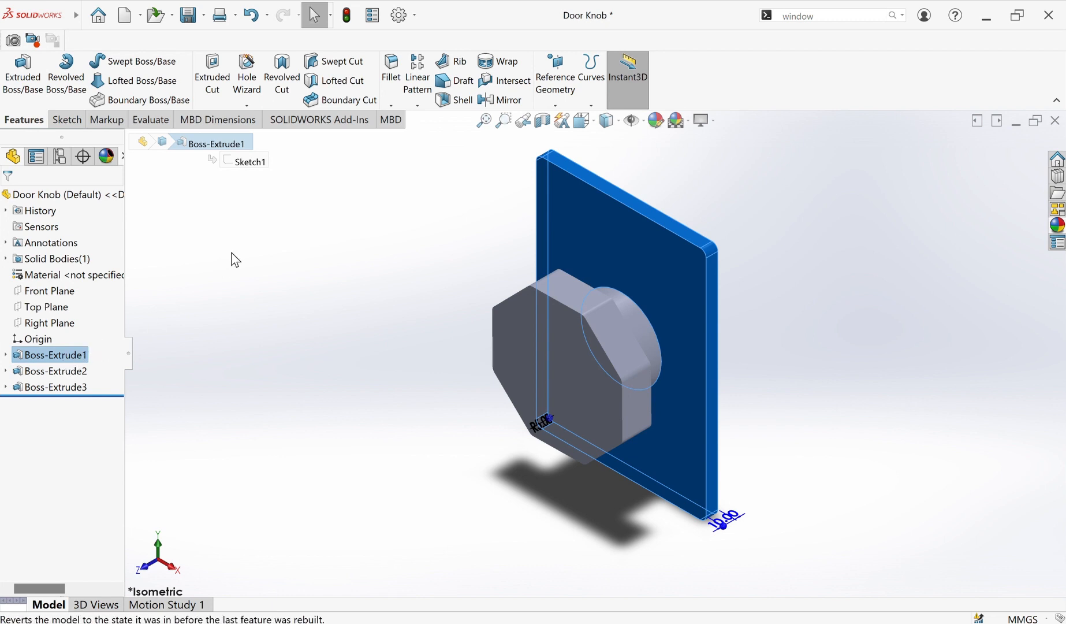
{"action": "left_click", "coordinate": [654, 128]}
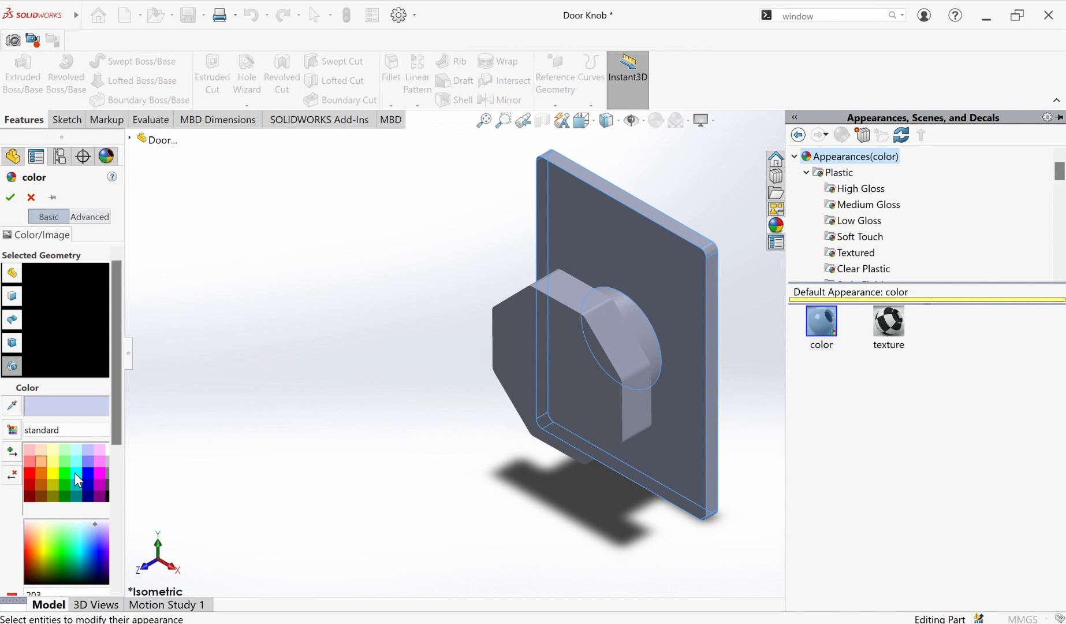
{"action": "left_click", "coordinate": [32, 197]}
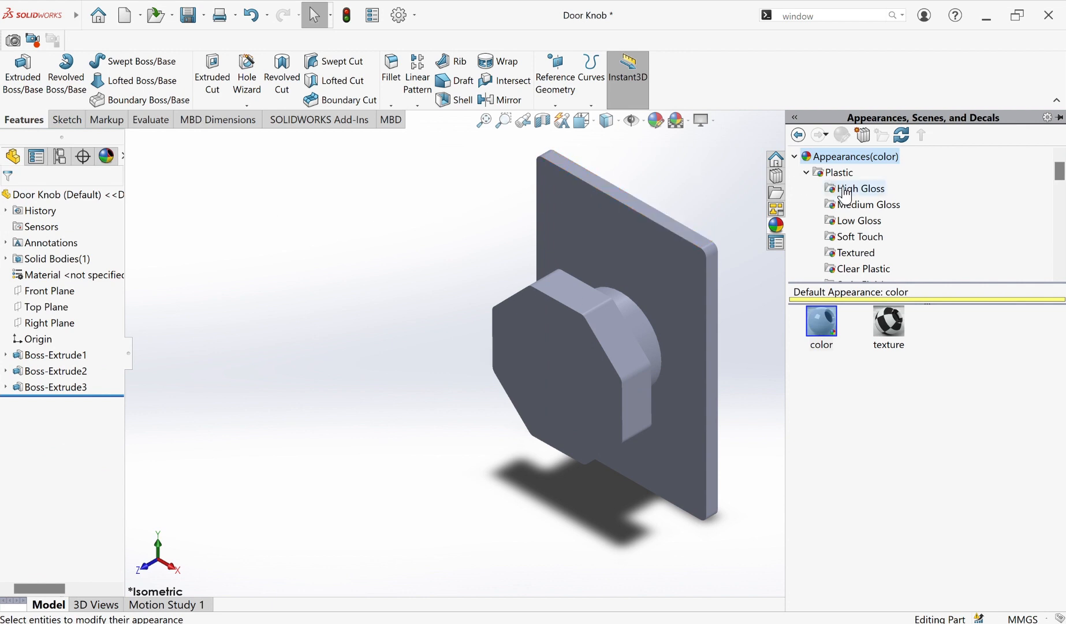
Apply the aluminum powdercoat painted appearance to the whole part.
{"action": "left_click", "coordinate": [807, 172]}
{"action": "left_click", "coordinate": [806, 188]}
{"action": "left_click", "coordinate": [806, 188]}
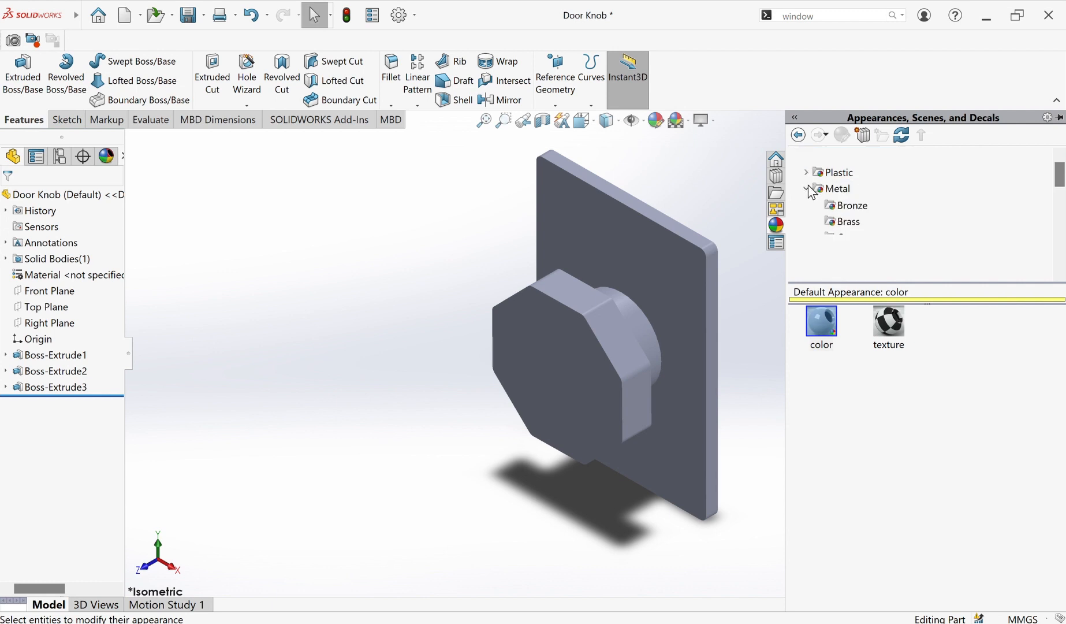
{"action": "left_click", "coordinate": [806, 205]}
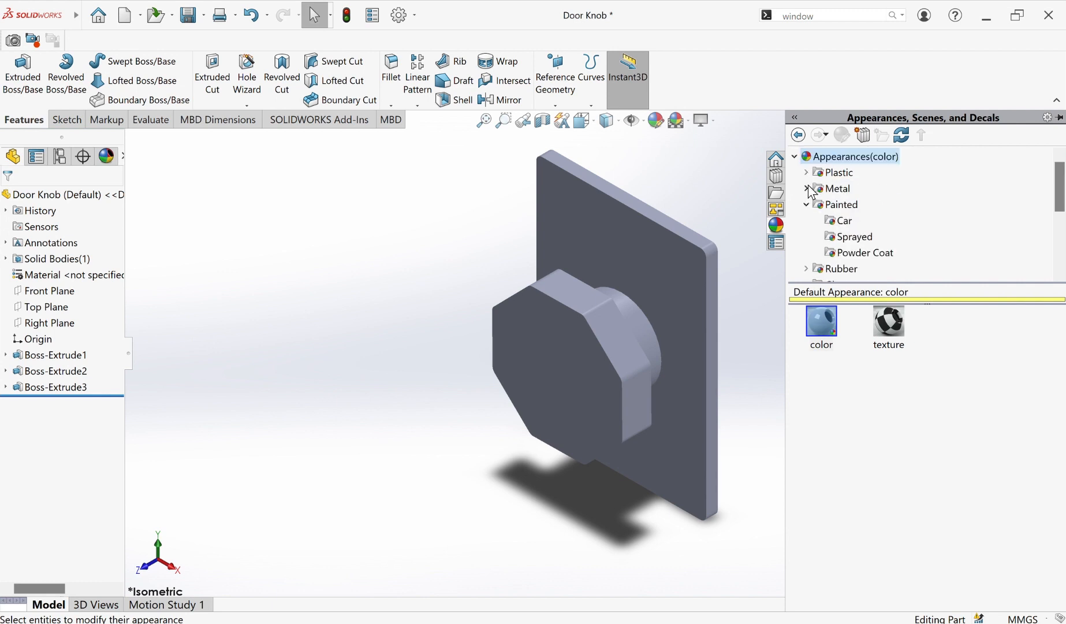
{"action": "left_click", "coordinate": [853, 207]}
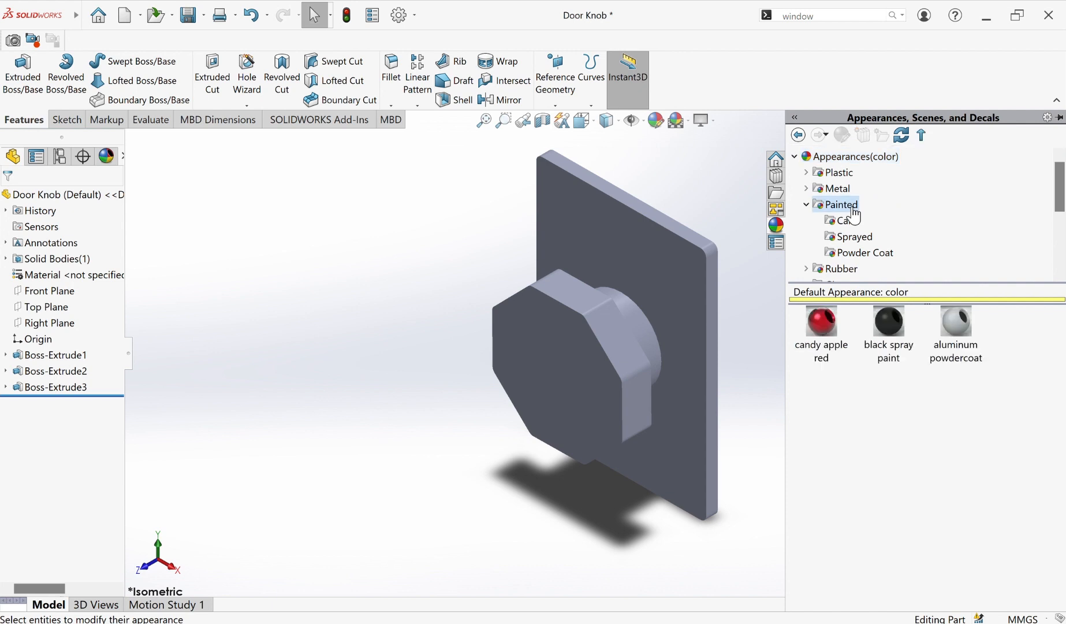
{"action": "double_click", "coordinate": [953, 338]}
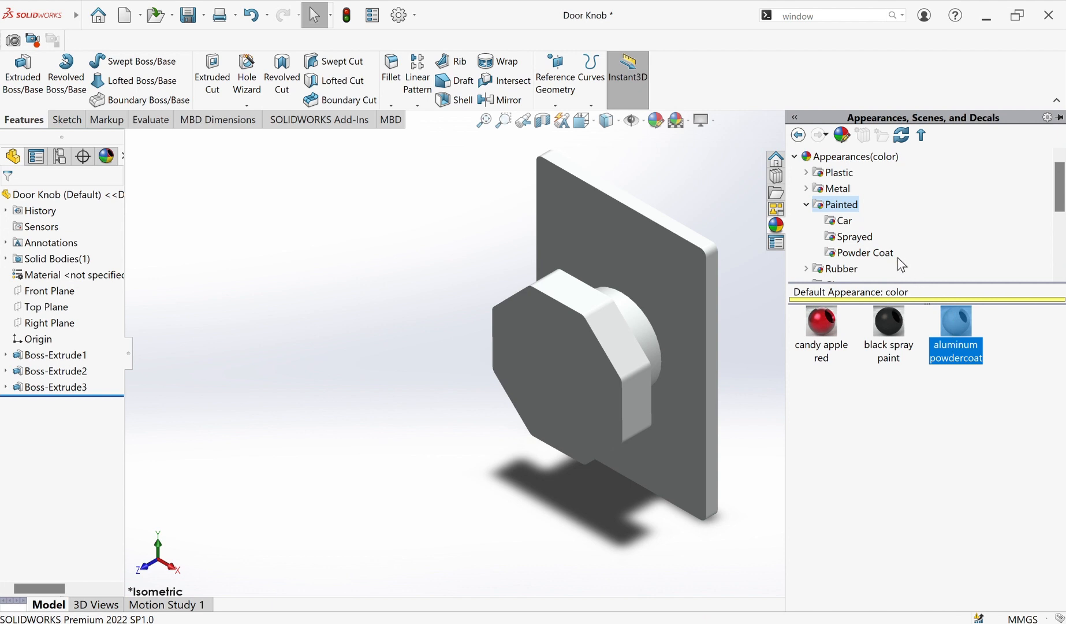
Try the matte rubber, glossy rubber and perforated rubber appearances on the whole part.
{"action": "left_click", "coordinate": [806, 269]}
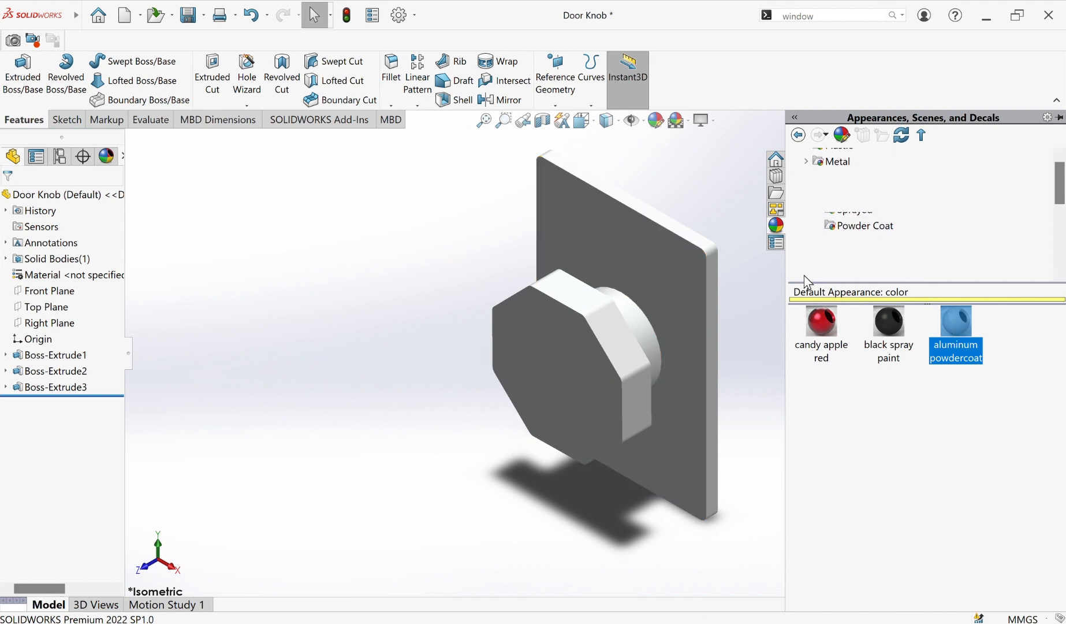
{"action": "left_click", "coordinate": [843, 236]}
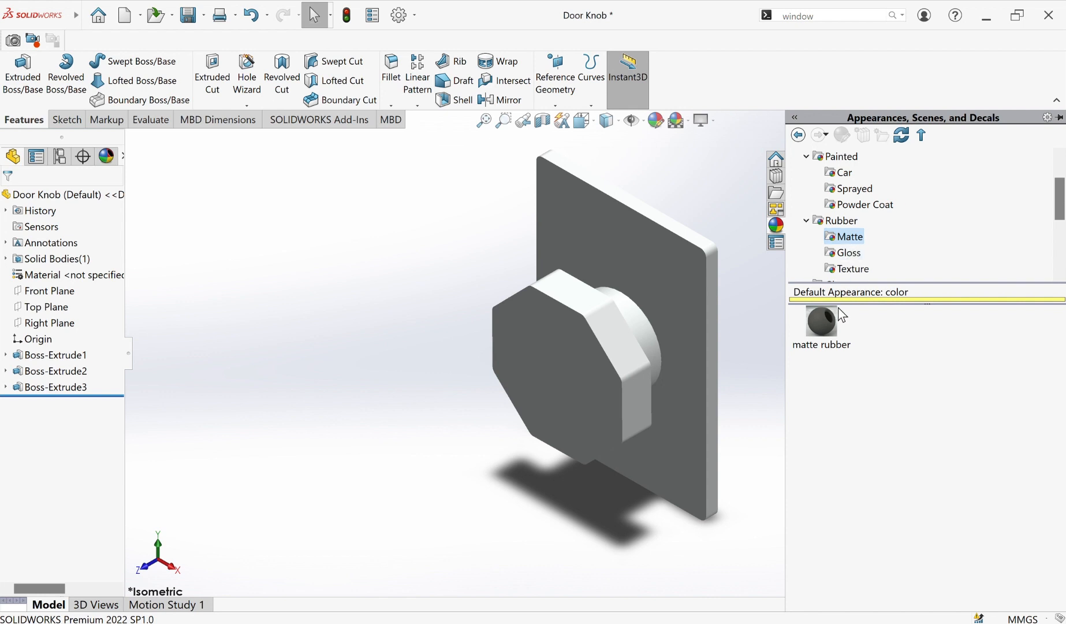
{"action": "double_click", "coordinate": [818, 329]}
{"action": "left_click", "coordinate": [854, 253]}
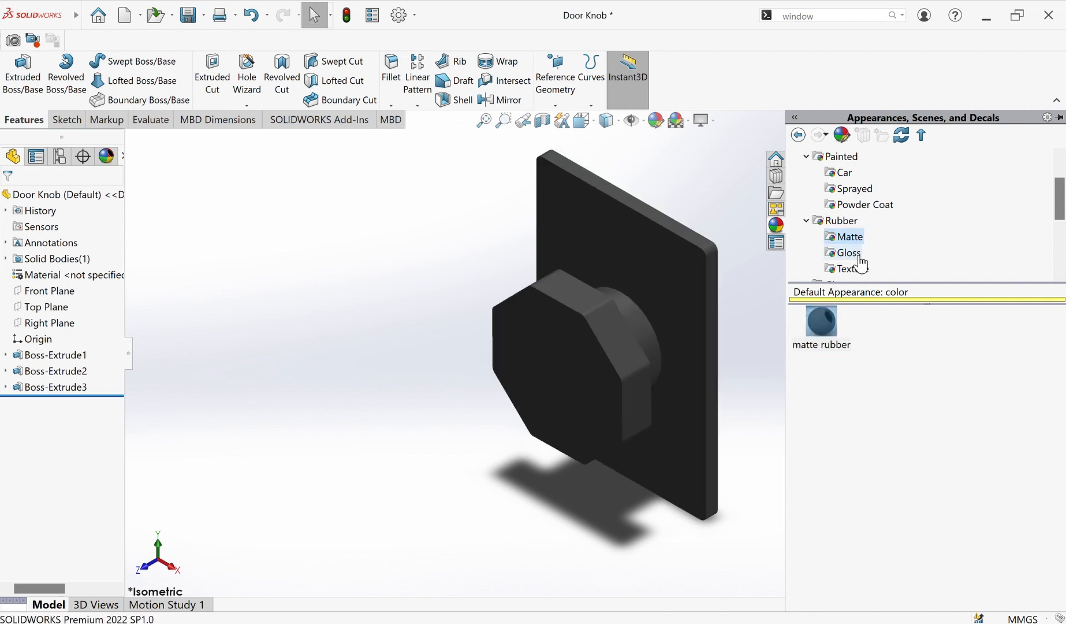
{"action": "double_click", "coordinate": [821, 321]}
{"action": "left_click", "coordinate": [845, 269]}
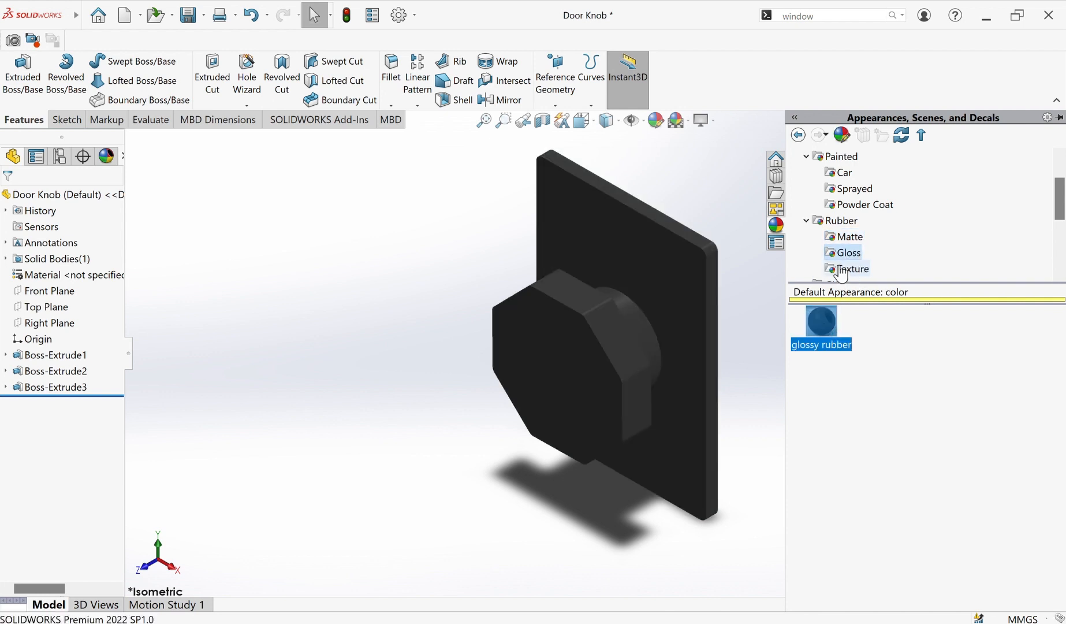
{"action": "double_click", "coordinate": [885, 321]}
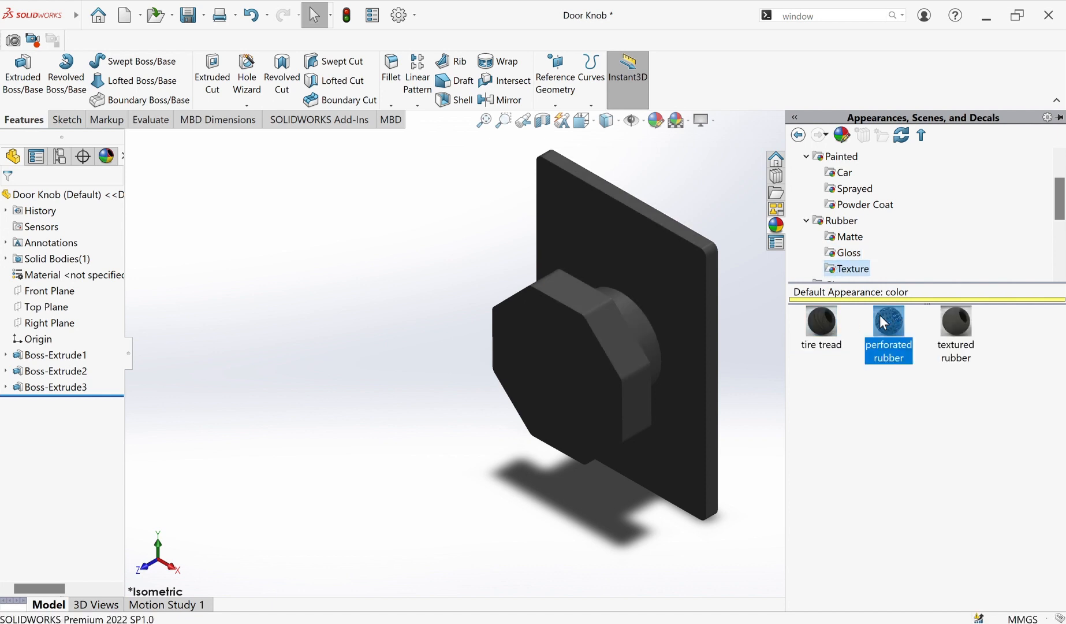
Browse the solid, lights and fabric appearances and apply the carpet color1 appearance to the whole part.
{"action": "left_click", "coordinate": [807, 221]}
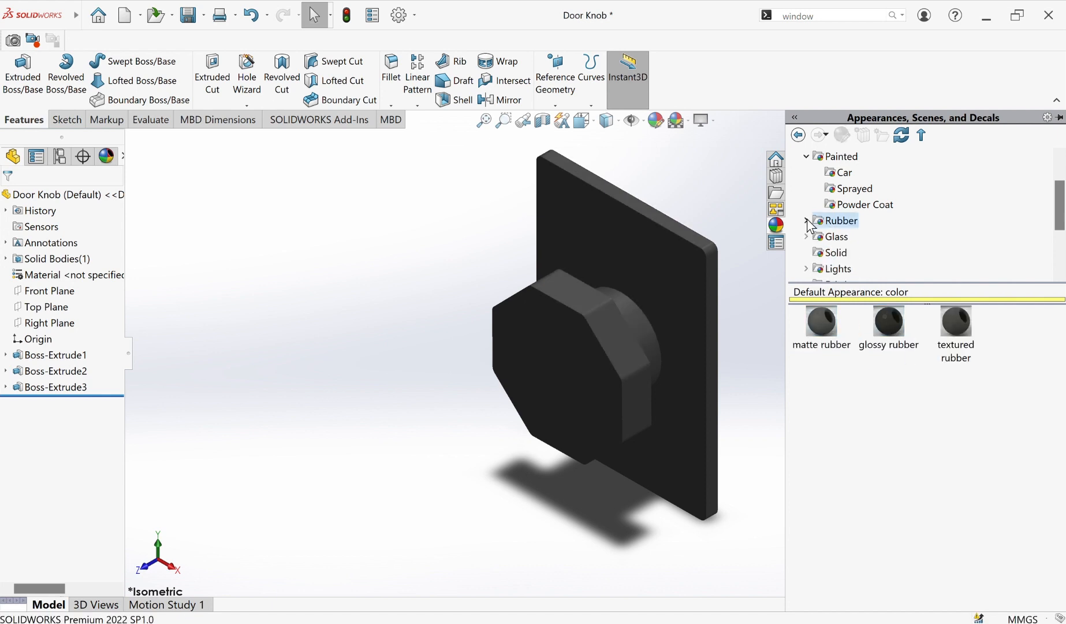
{"action": "scroll", "coordinate": [844, 185], "scroll_direction": "down", "scroll_amount": 3}
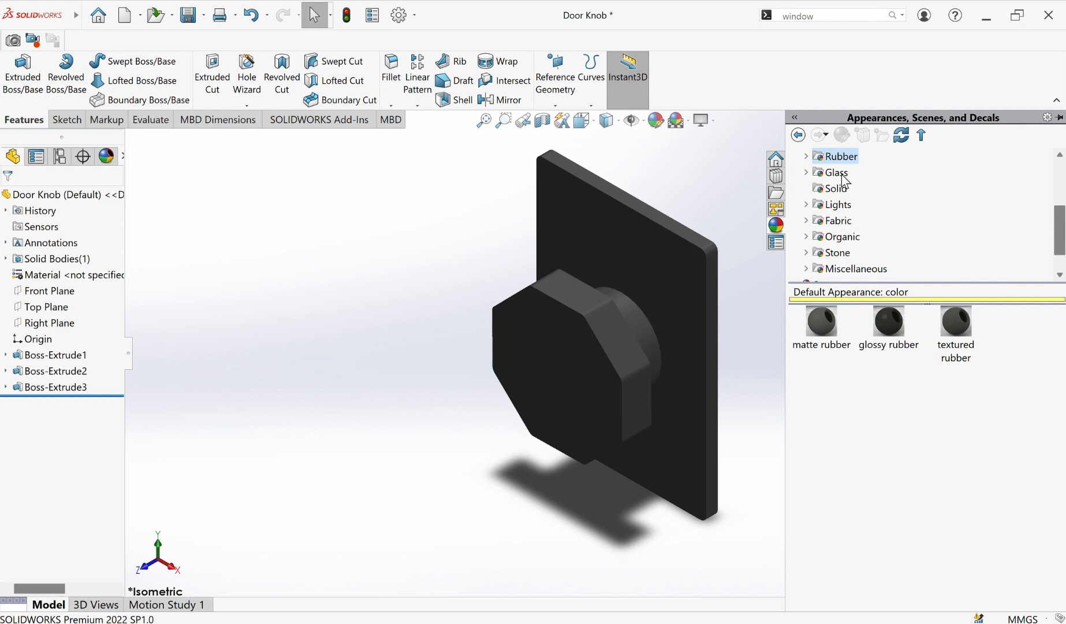
{"action": "left_click", "coordinate": [823, 190]}
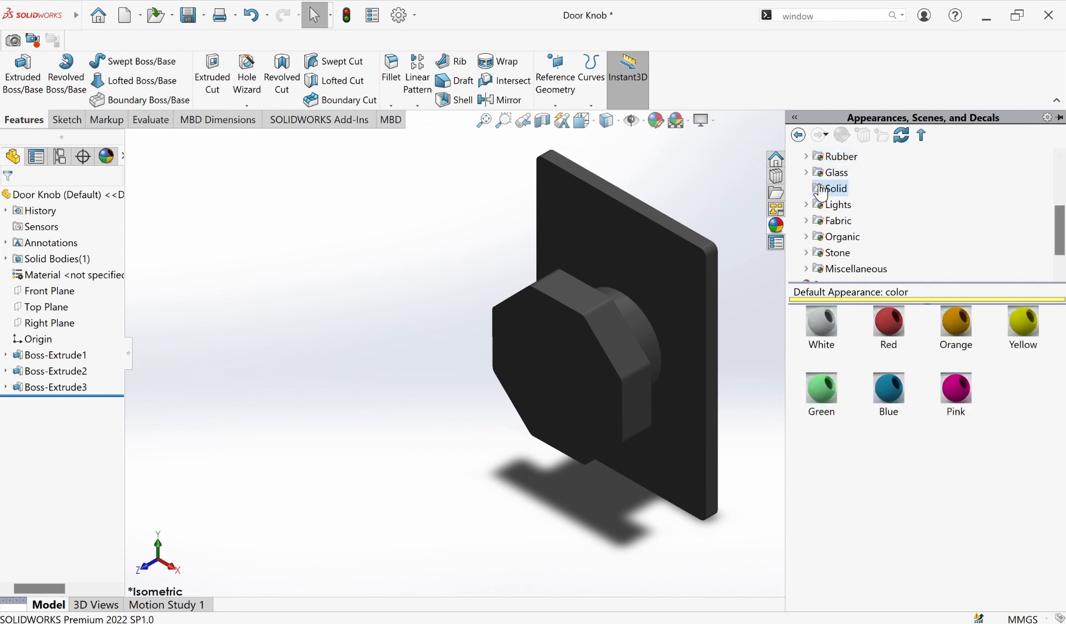
{"action": "left_click", "coordinate": [841, 223]}
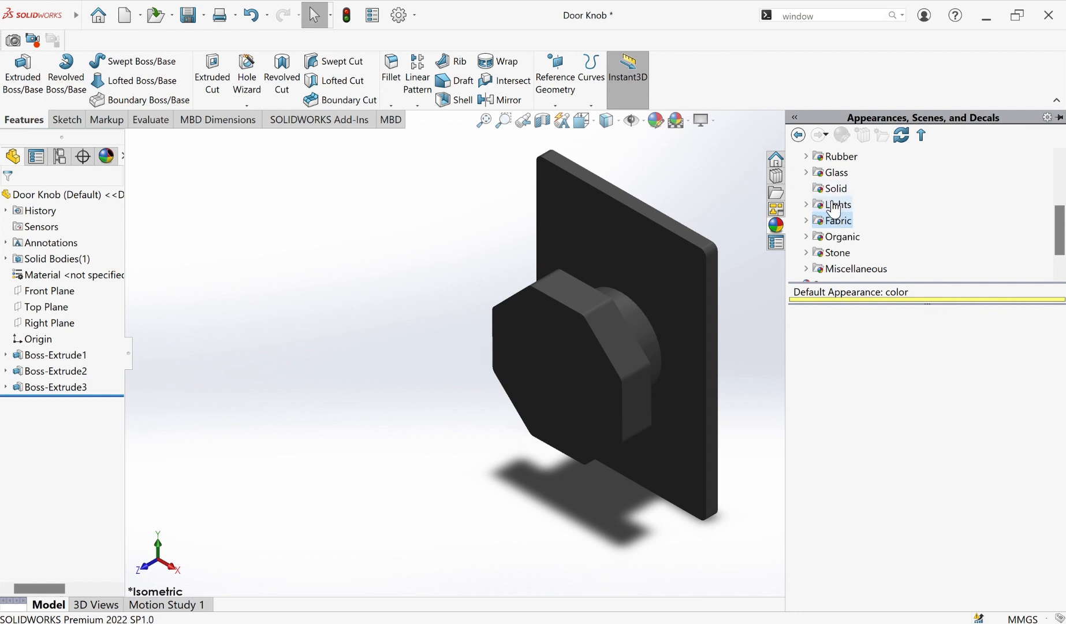
{"action": "left_click", "coordinate": [829, 205]}
{"action": "left_click", "coordinate": [808, 205]}
{"action": "left_click", "coordinate": [808, 205]}
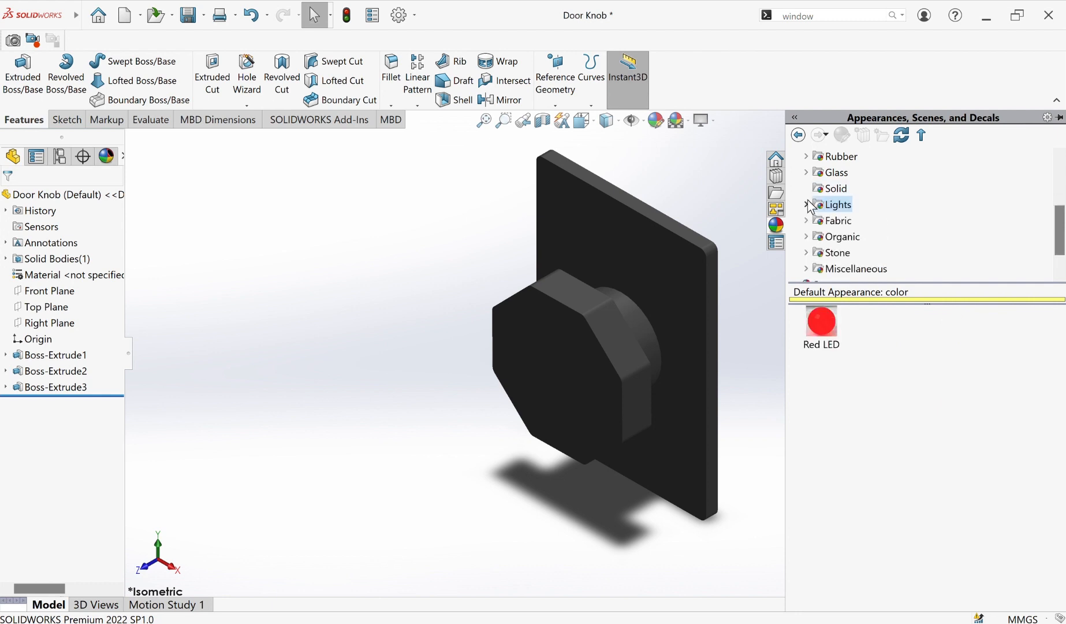
{"action": "left_click", "coordinate": [806, 221]}
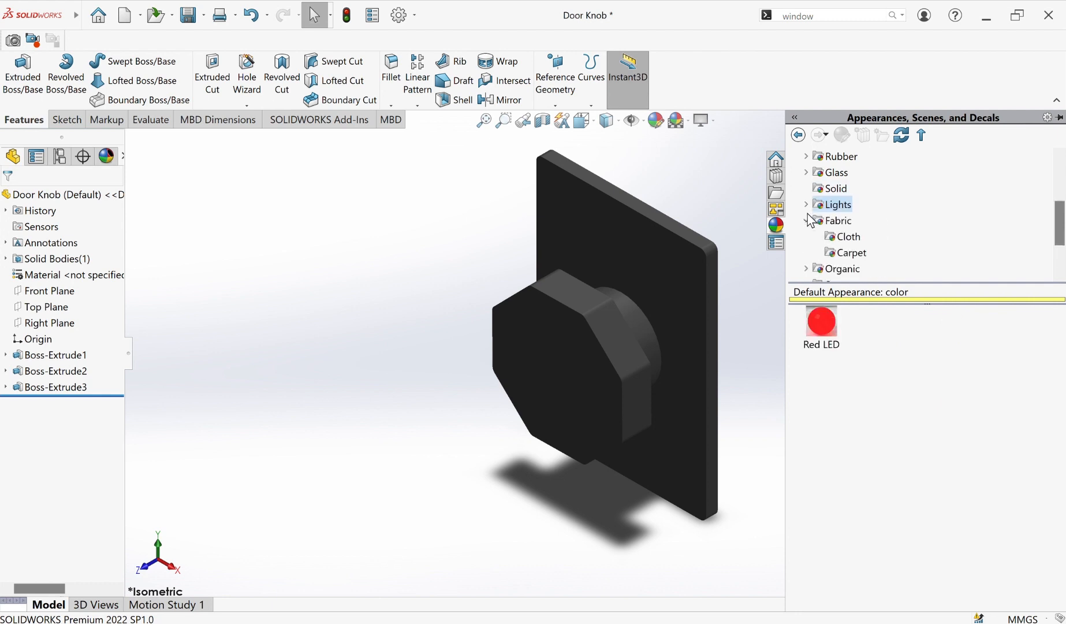
{"action": "left_click", "coordinate": [849, 253]}
{"action": "double_click", "coordinate": [837, 342]}
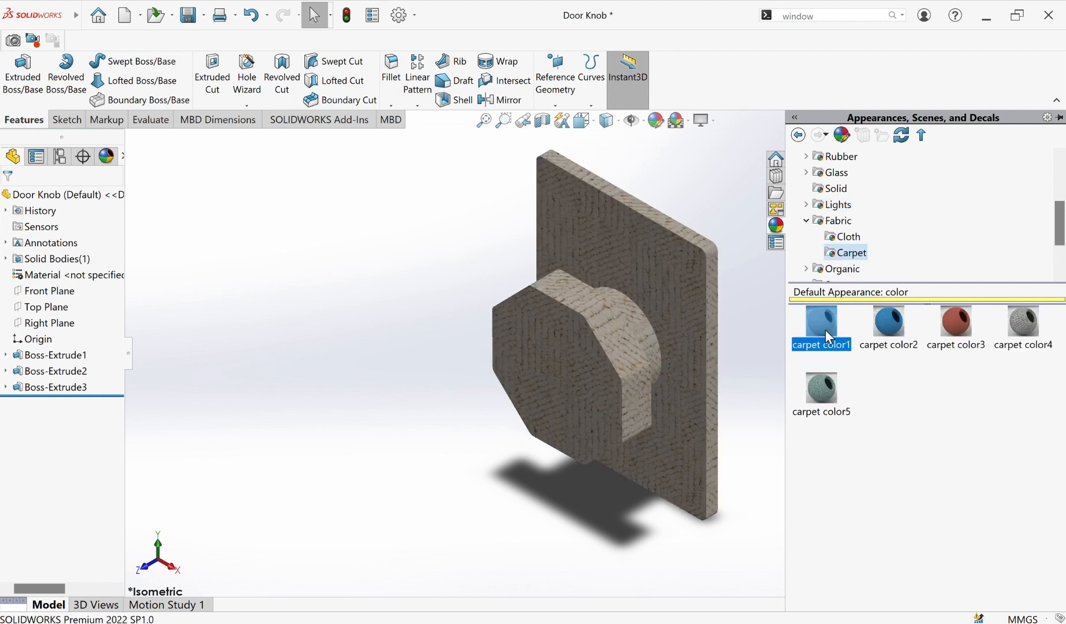
Browse the organic wood and water appearances and apply the still water appearance to the whole part.
{"action": "left_click", "coordinate": [807, 221]}
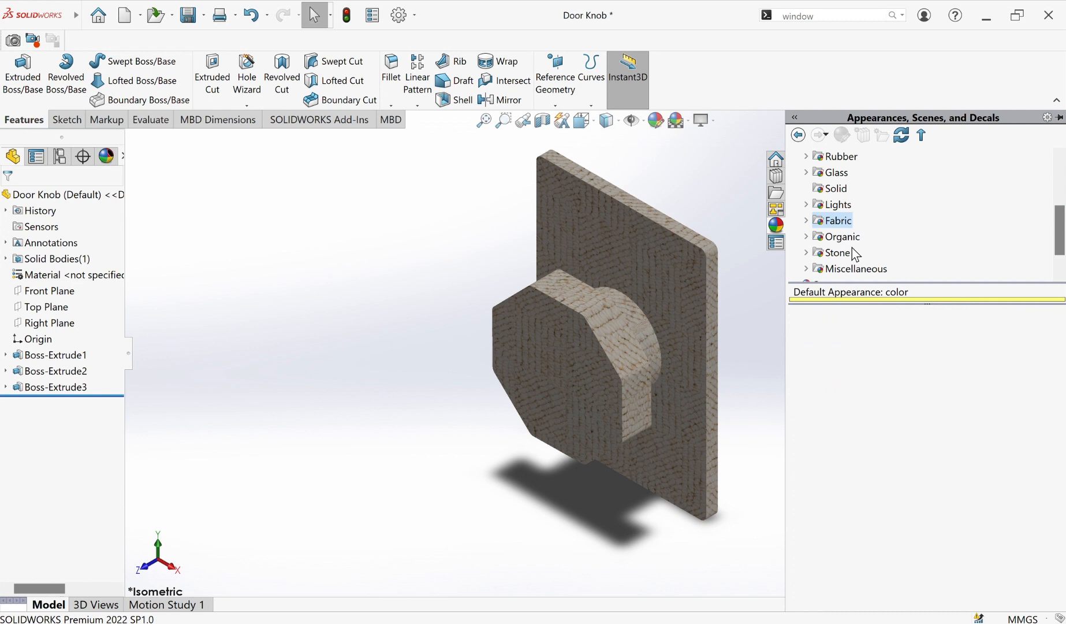
{"action": "left_click", "coordinate": [807, 237]}
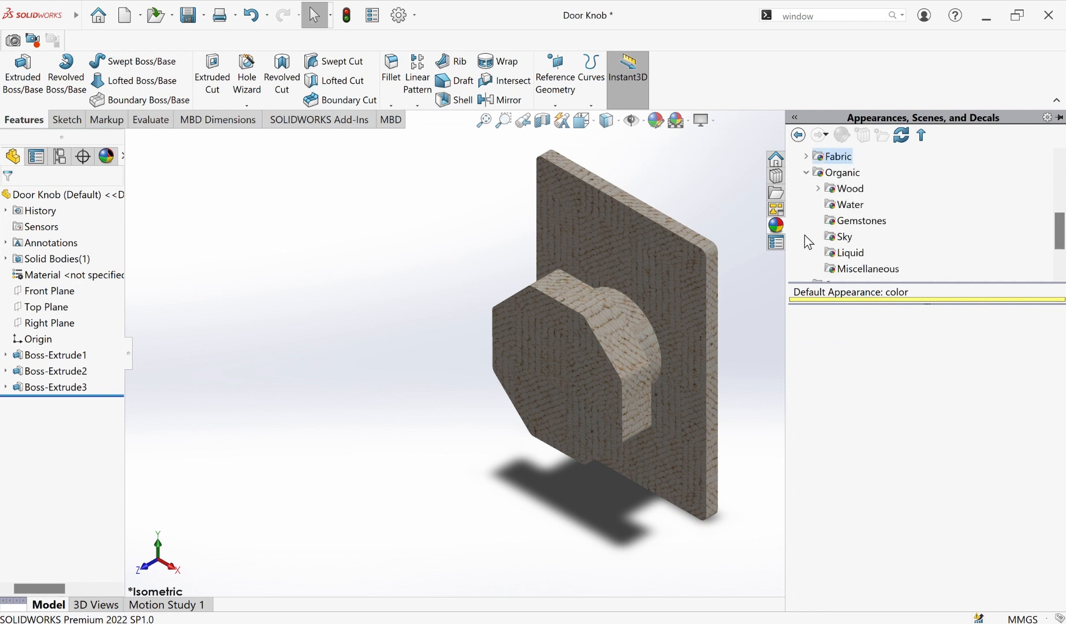
{"action": "left_click", "coordinate": [847, 190]}
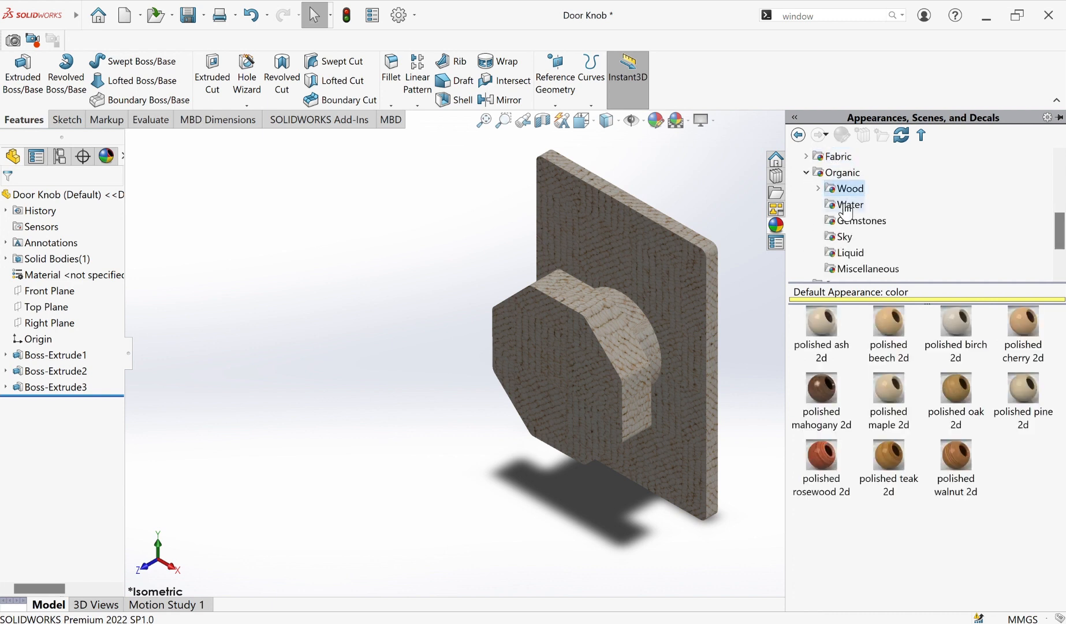
{"action": "left_click", "coordinate": [846, 207]}
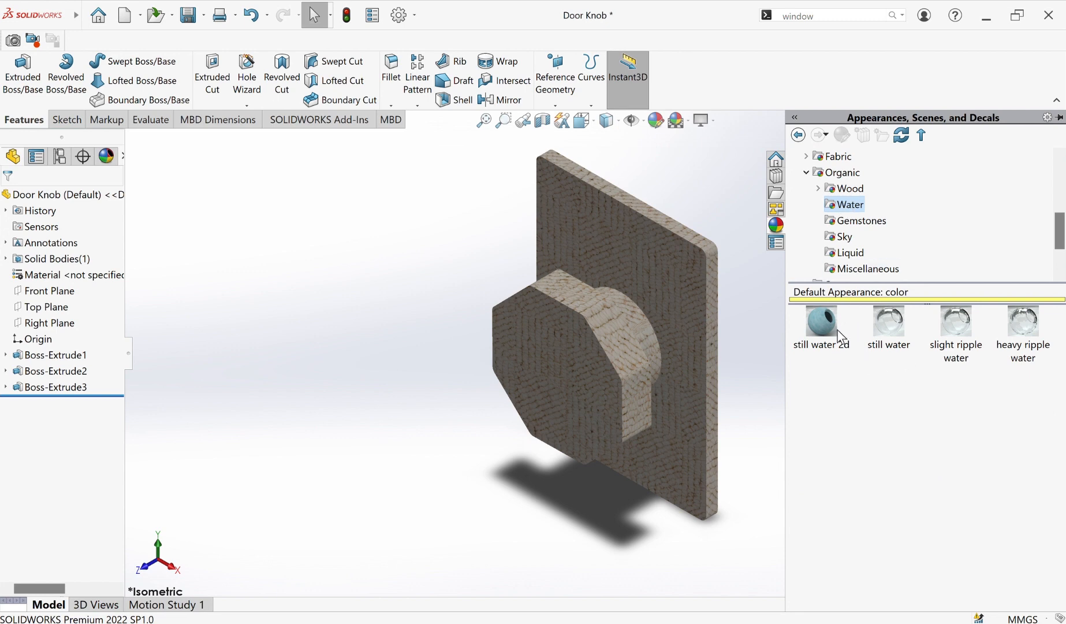
{"action": "left_click", "coordinate": [840, 337]}
{"action": "left_click", "coordinate": [878, 344]}
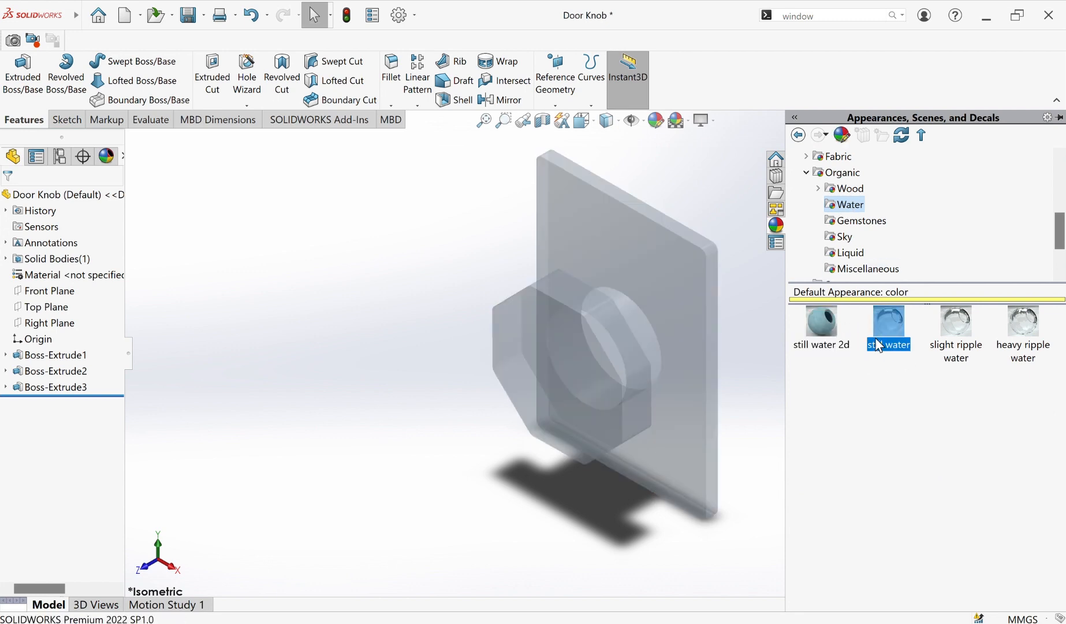
Browse the miscellaneous studio materials and apply the kitchen floor appearance to the whole part.
{"action": "left_click", "coordinate": [843, 337]}
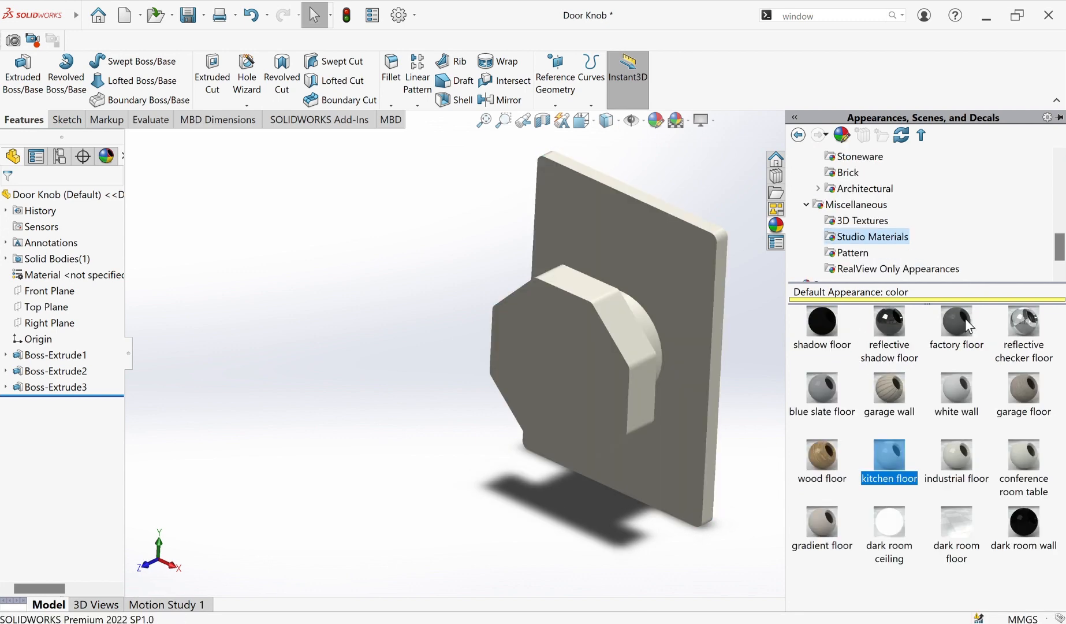
Try the polished nickel metal appearance on the whole part, and apply brushed nickel in its place.
{"action": "mouse_move", "coordinate": [1062, 254]}
{"action": "left_mouse_down"}
{"action": "mouse_move", "coordinate": [1062, 231]}
{"action": "mouse_move", "coordinate": [1062, 253]}
{"action": "left_mouse_up"}
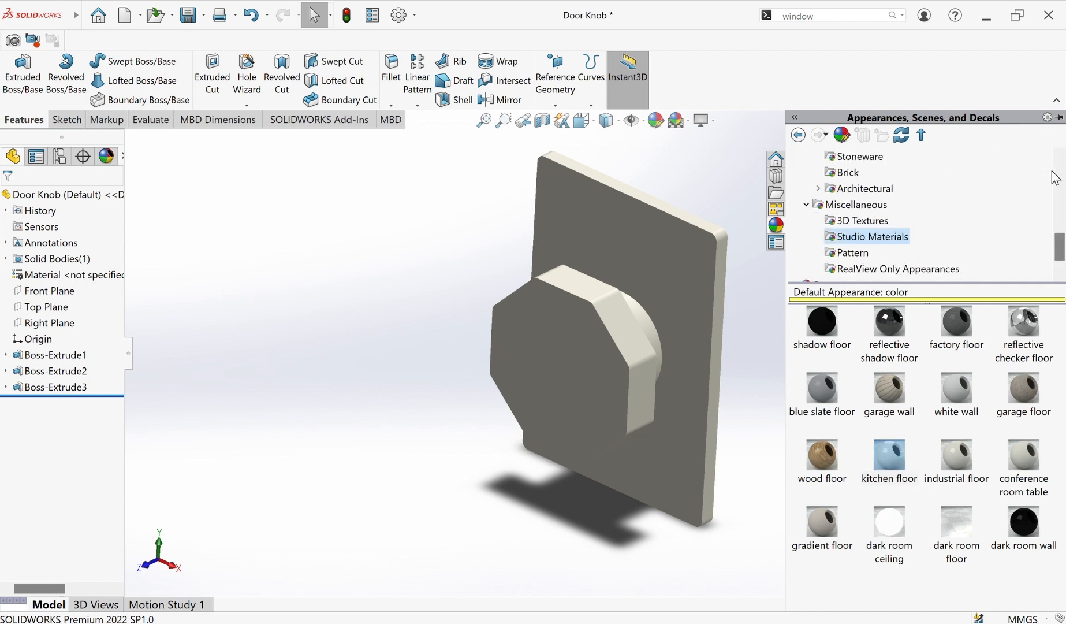
{"action": "scroll", "coordinate": [1063, 183], "scroll_direction": "up", "scroll_amount": 7}
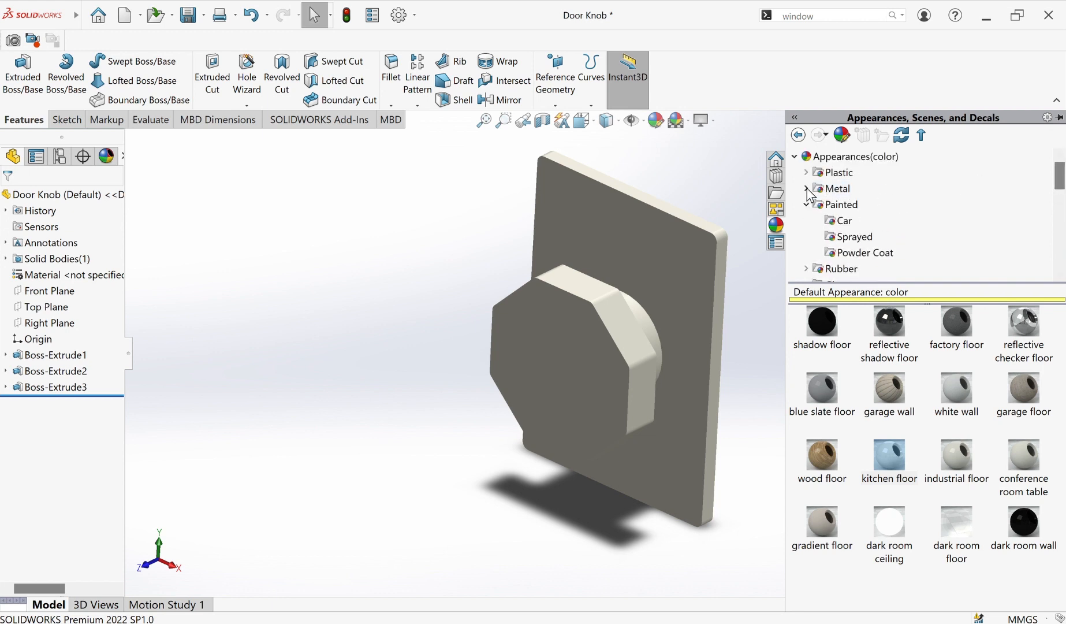
{"action": "left_click", "coordinate": [808, 189]}
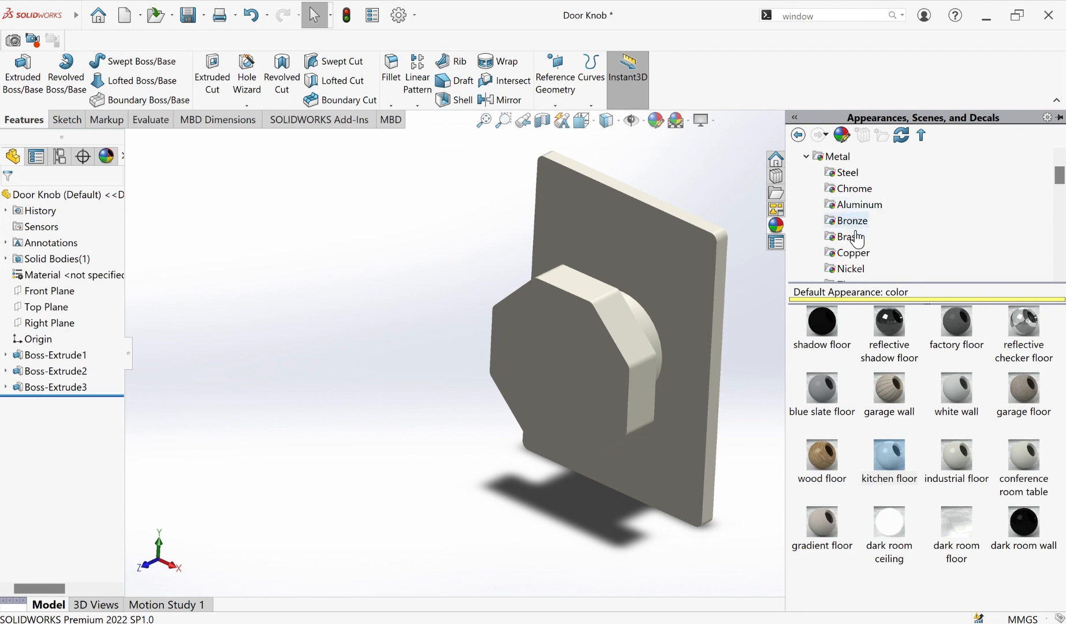
{"action": "left_click", "coordinate": [847, 270]}
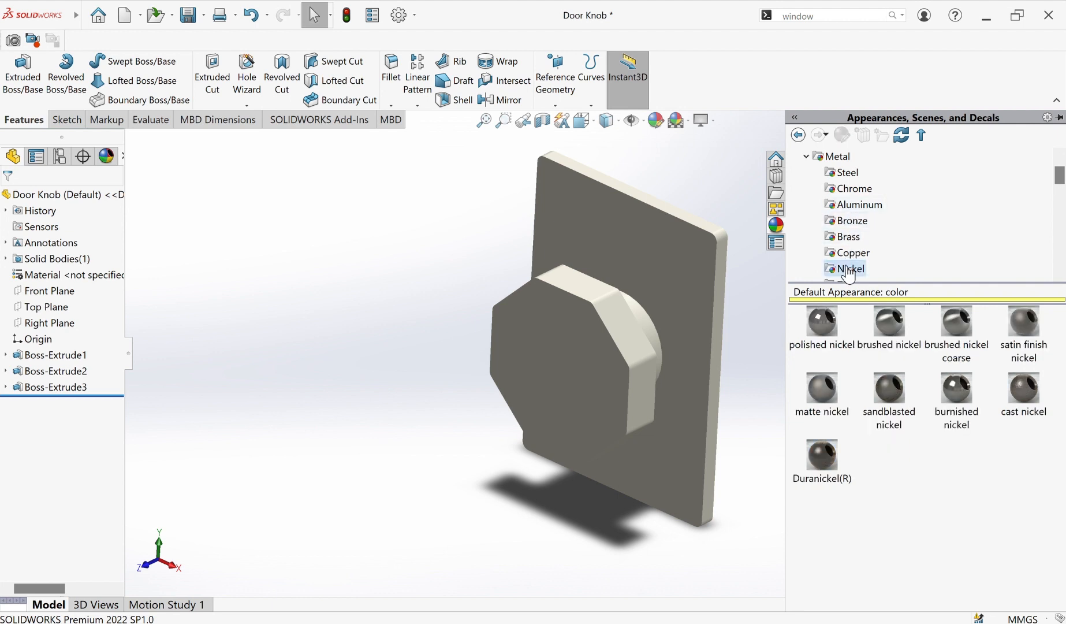
{"action": "double_click", "coordinate": [832, 326]}
{"action": "double_click", "coordinate": [876, 321]}
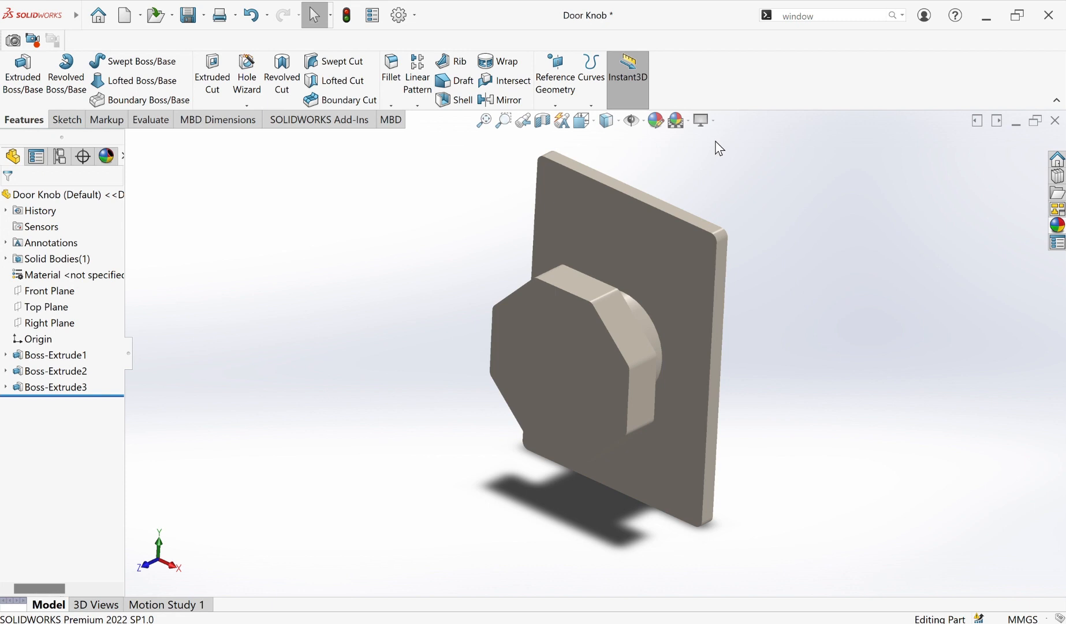
{"action": "key", "text": "ctrl+7"}
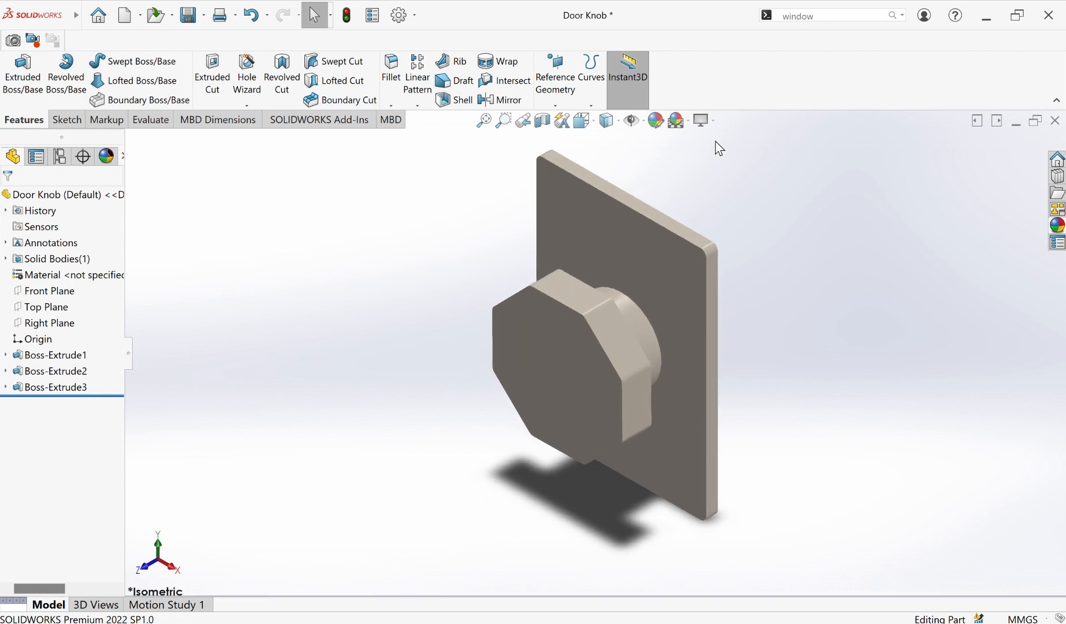